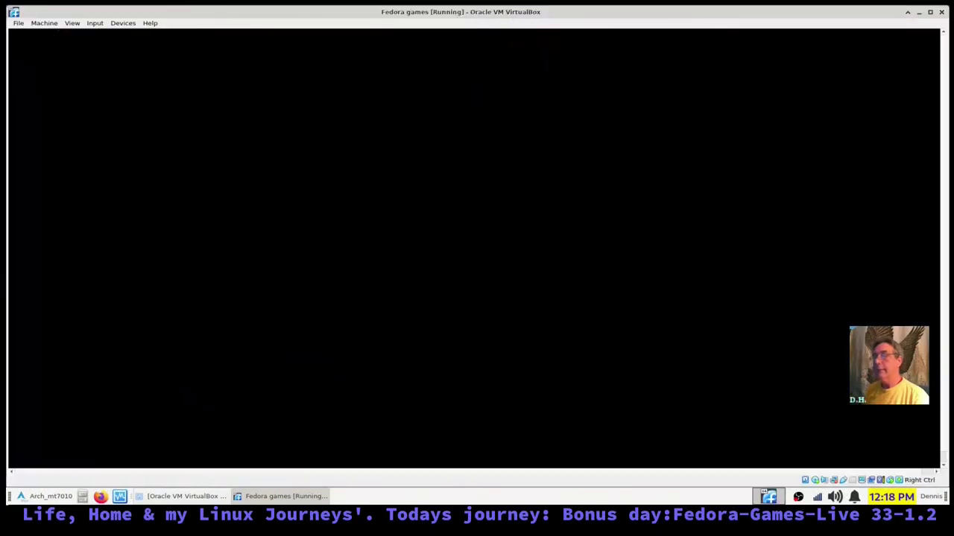
- Switch the Fedora Games VM window to full-screen mode with Host+F
key(ctrl+f)
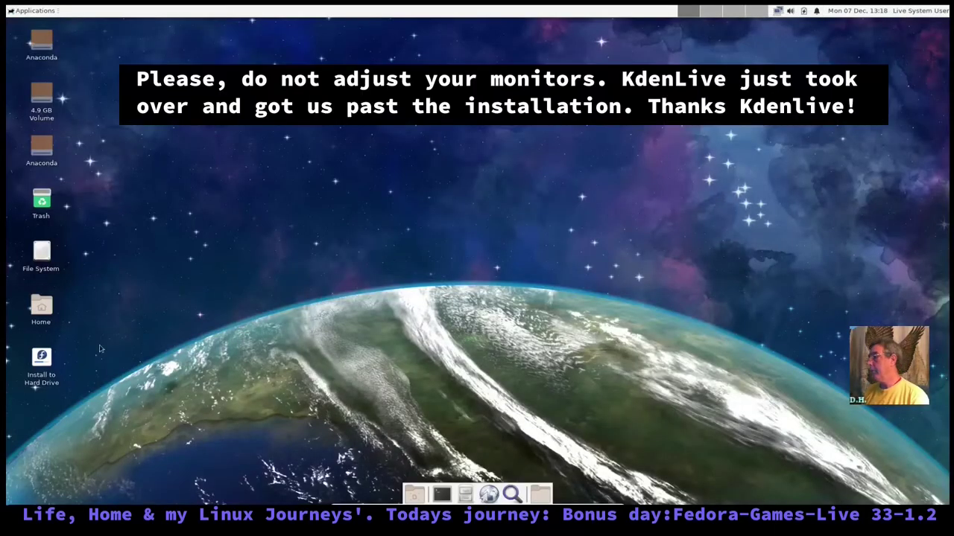
- Launch Install to Hard Drive and choose custom storage on the 65.5 GiB virtual disk
drag(41, 358, 860, 46)
click(468, 234)
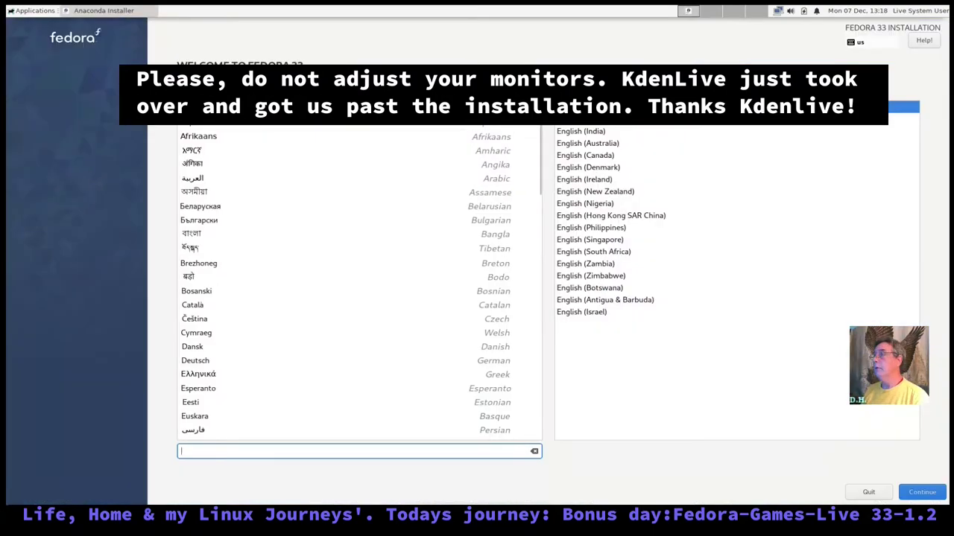
click(921, 497)
click(536, 254)
click(64, 132)
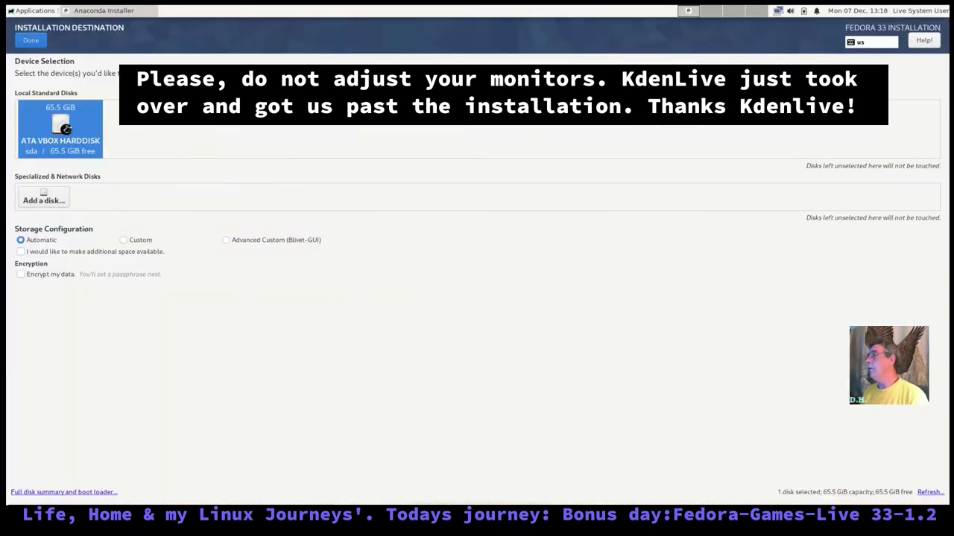
click(124, 240)
click(28, 39)
- Switch to Standard Partition and add a 512M /boot/efi partition labelled ESP
click(238, 125)
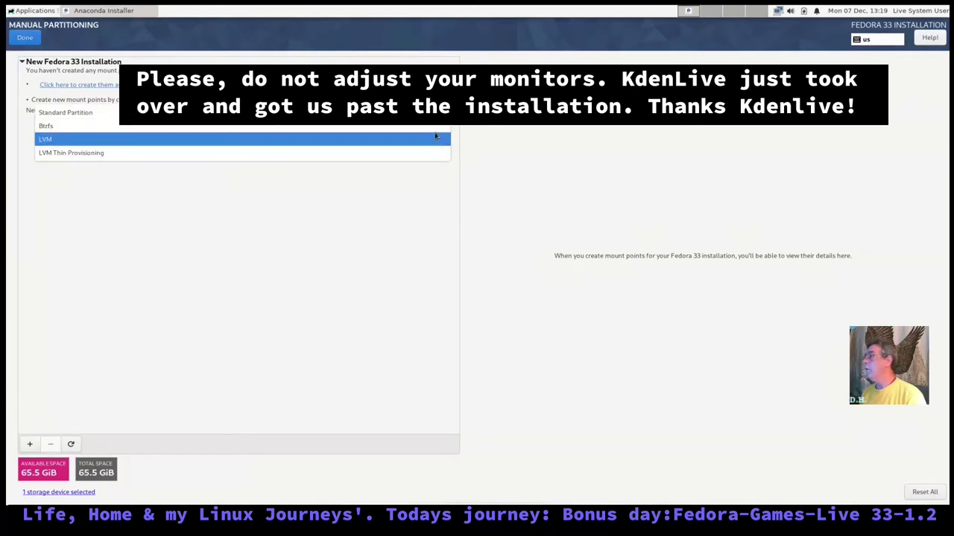
click(74, 112)
click(30, 444)
text(512)
click(547, 258)
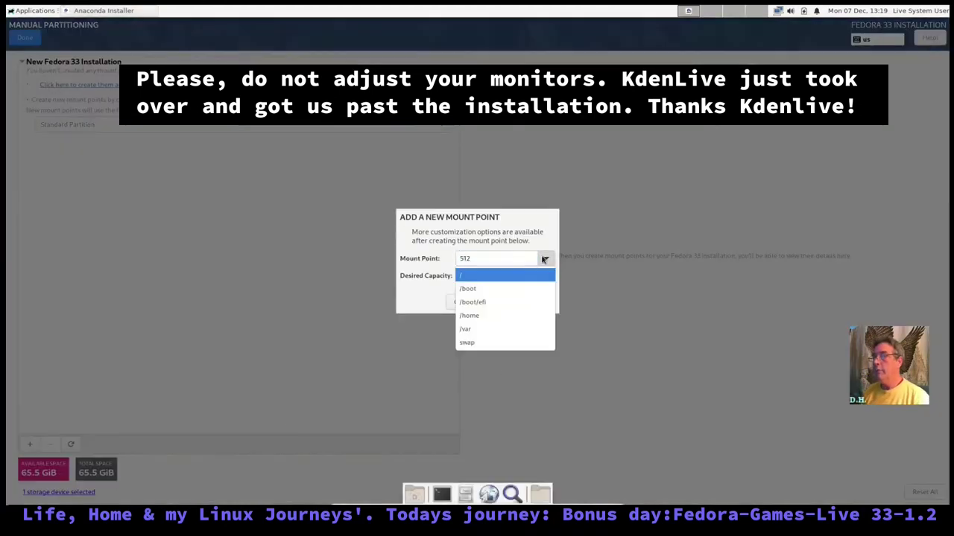
click(477, 302)
click(504, 275)
text(512M)
click(521, 301)
click(513, 385)
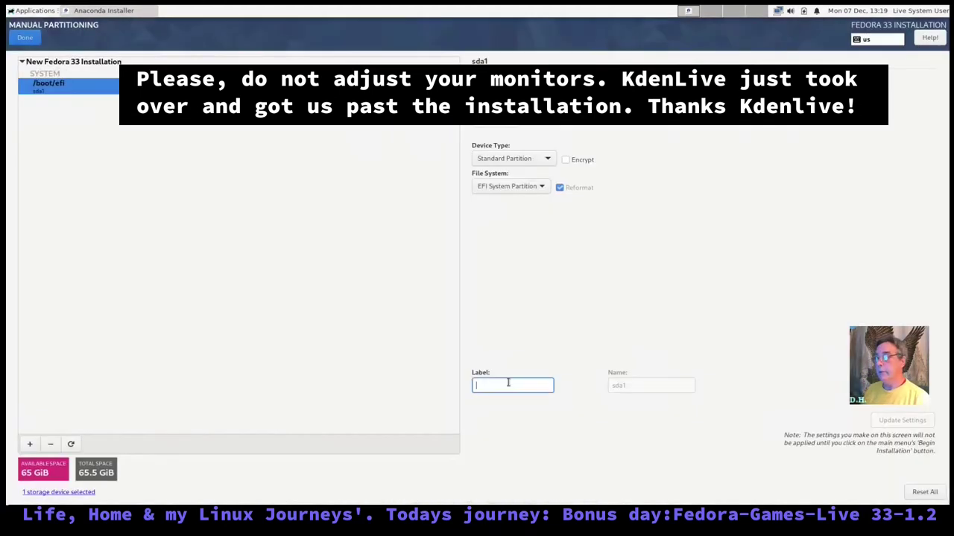
text(ESP)
- Add a swap partition of size 4 labelled swap
click(30, 445)
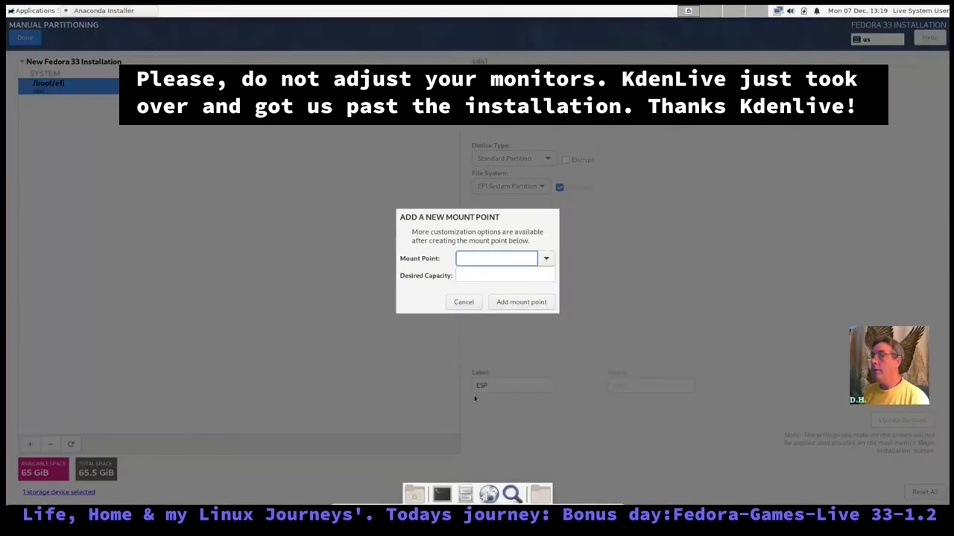
text(swap)
key(Tab)
text(4)
click(521, 302)
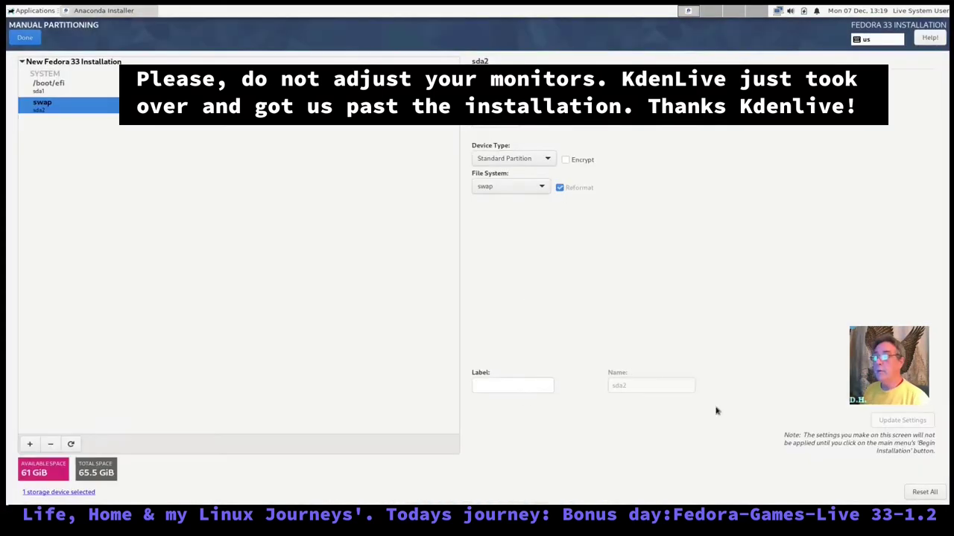
text(swap)
click(902, 420)
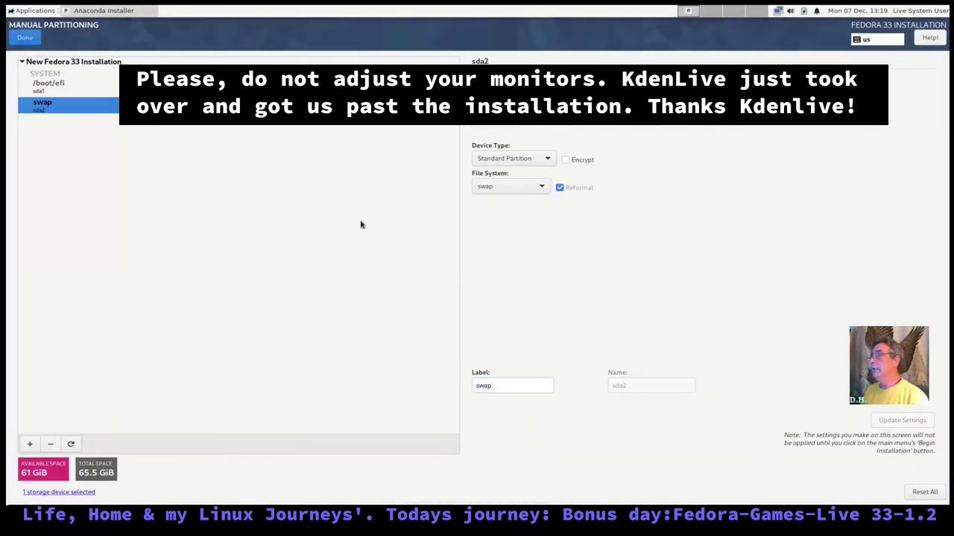
- Add the / root partition from remaining space, label it root, and finish partitioning
click(31, 445)
text(/)
click(503, 301)
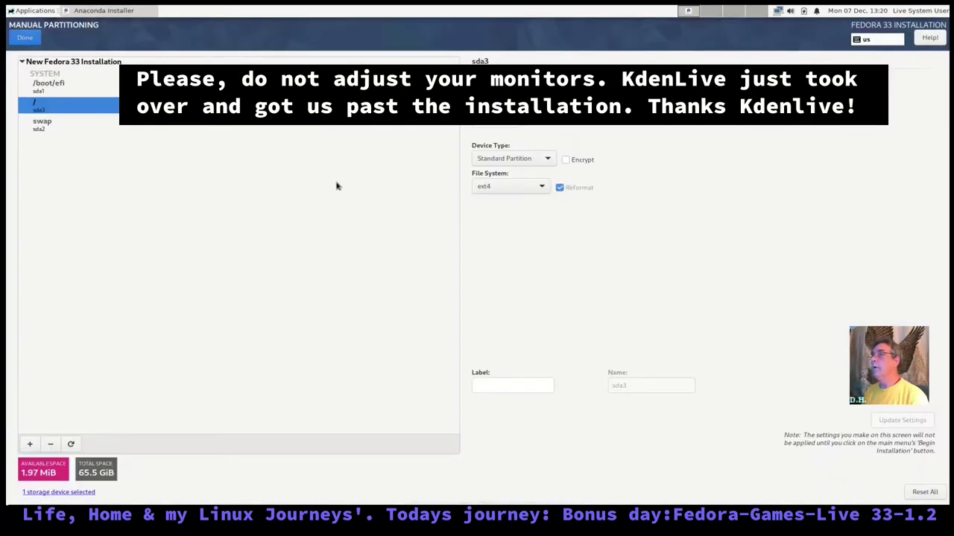
click(512, 381)
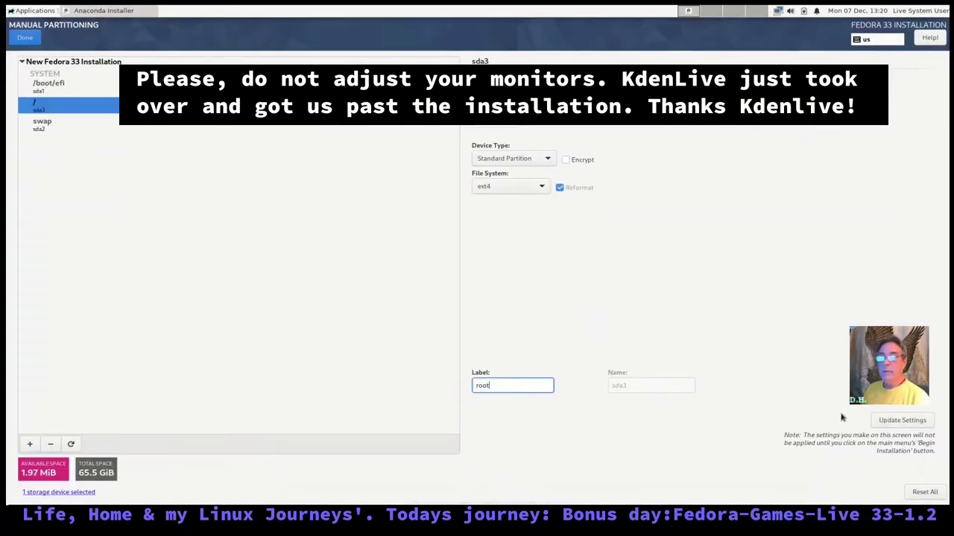
click(22, 41)
- Accept the partitioning changes and allow root SSH login in the root password settings
click(615, 359)
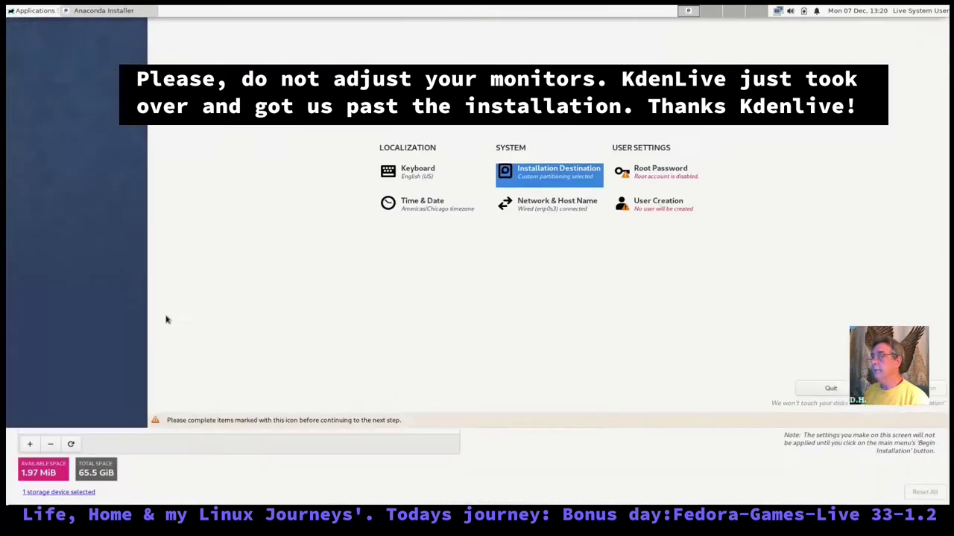
click(660, 170)
click(351, 130)
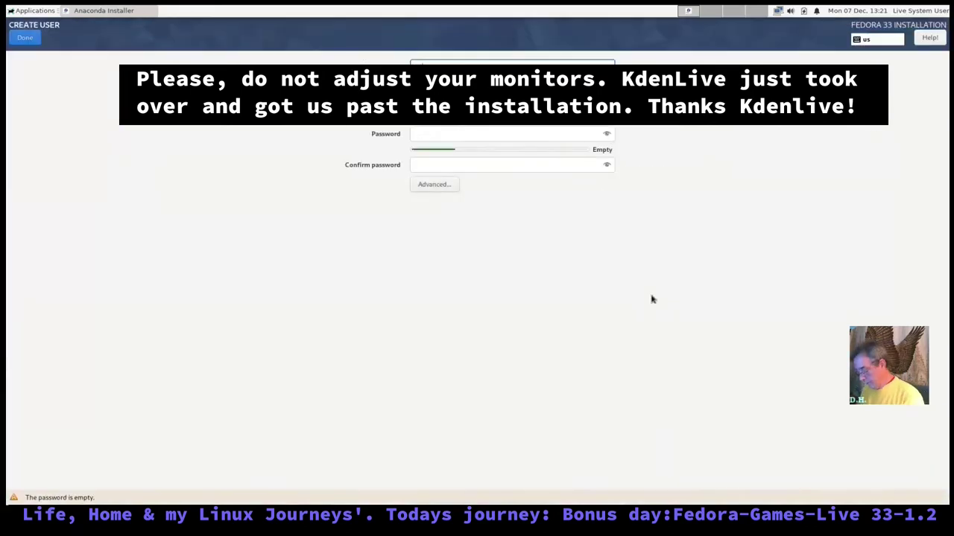
- Enter and confirm a password for the new user account, then confirm the settings
click(507, 133)
text(1234)
key(Tab)
text(1234)
click(20, 37)
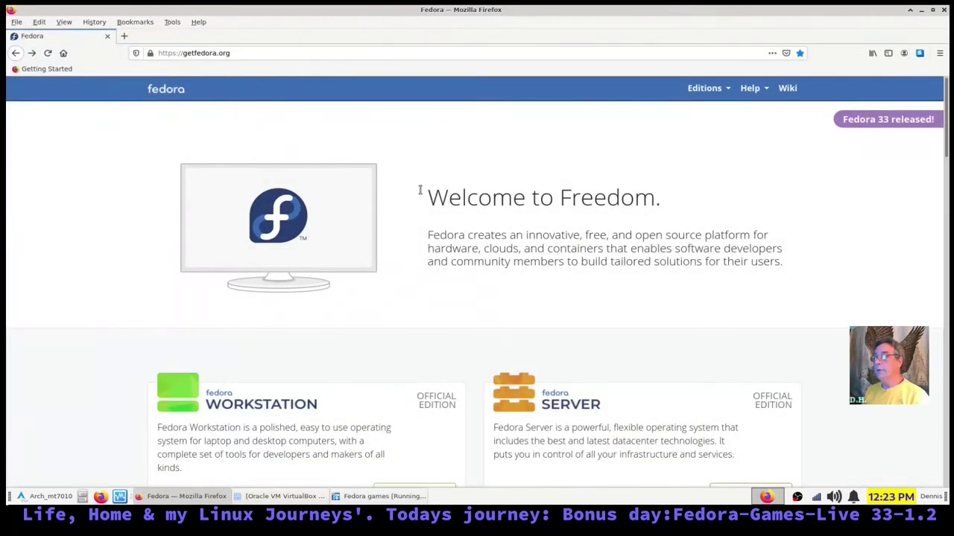
- Scroll down getfedora.org and open the Fedora Spins page via its Learn more link
scroll(376, 194, down, 5)
scroll(133, 270, down, 10)
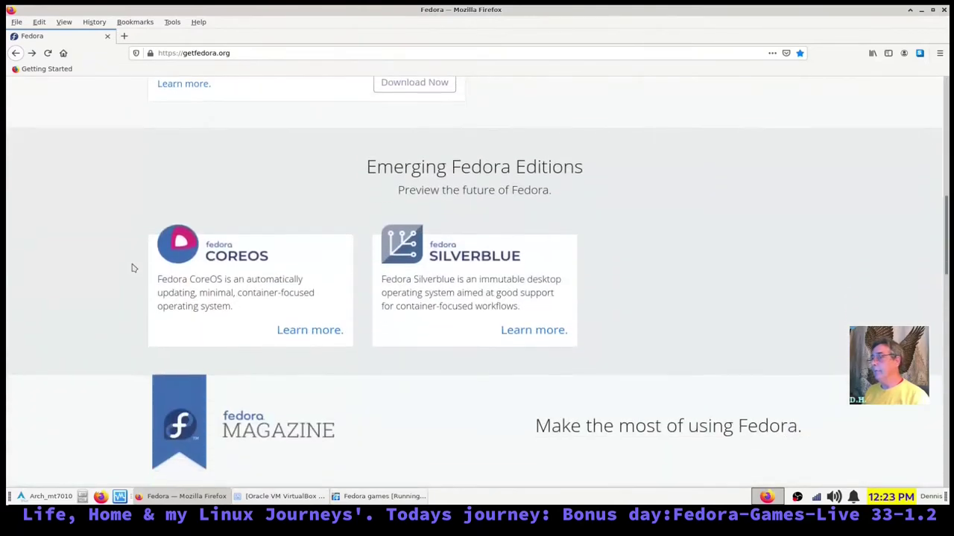
scroll(133, 268, down, 3)
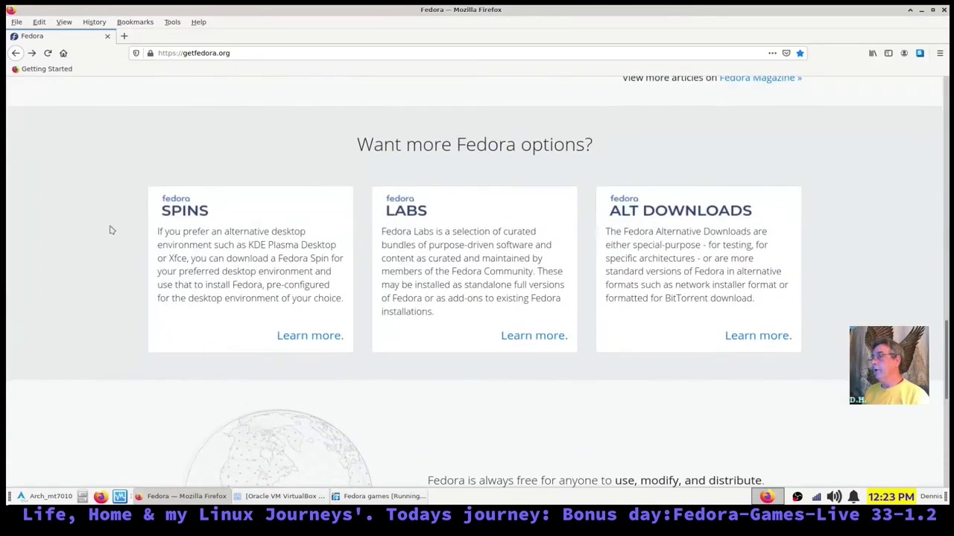
scroll(13, 247, down, 1)
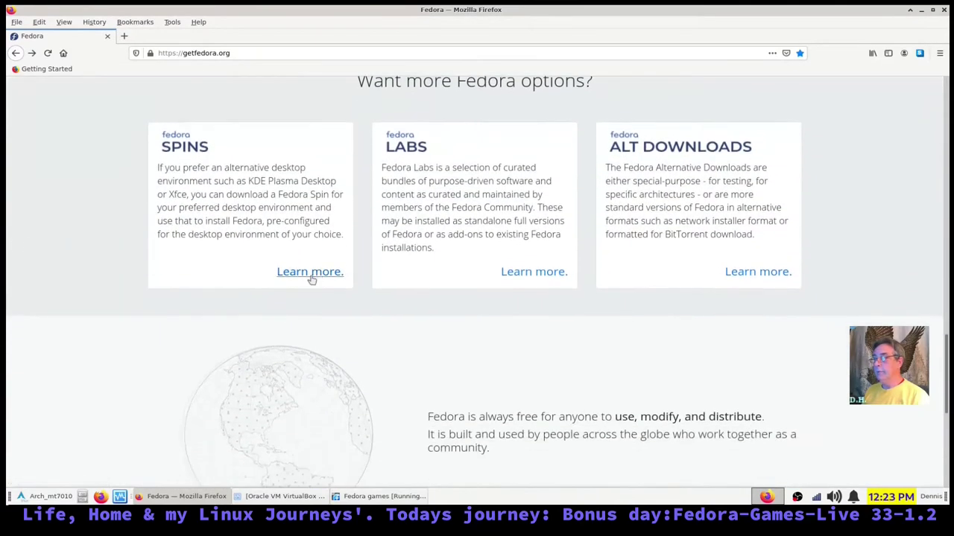
click(308, 275)
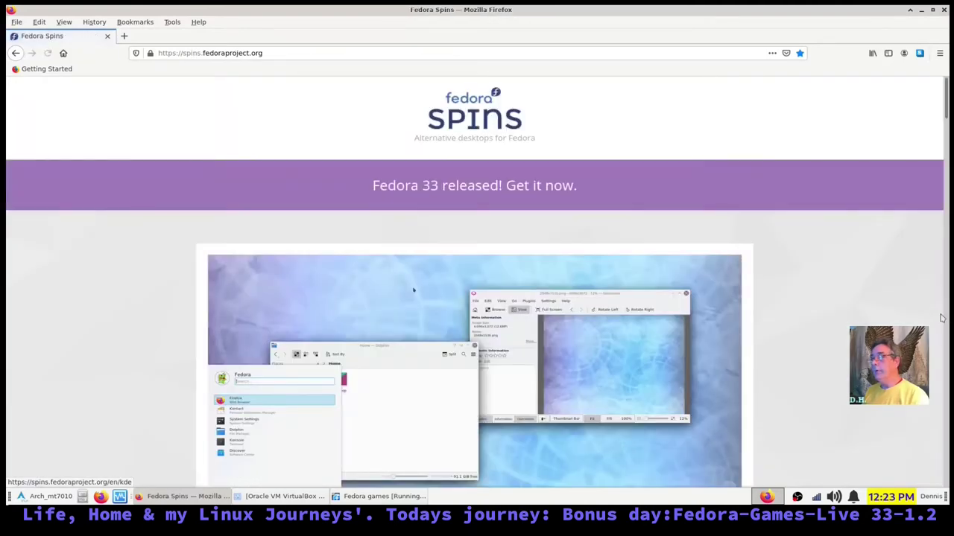
- Scroll the Spins page and follow the Fedora Labs link
scroll(950, 129, down, 2)
drag(950, 128, 950, 452)
scroll(462, 250, up, 1)
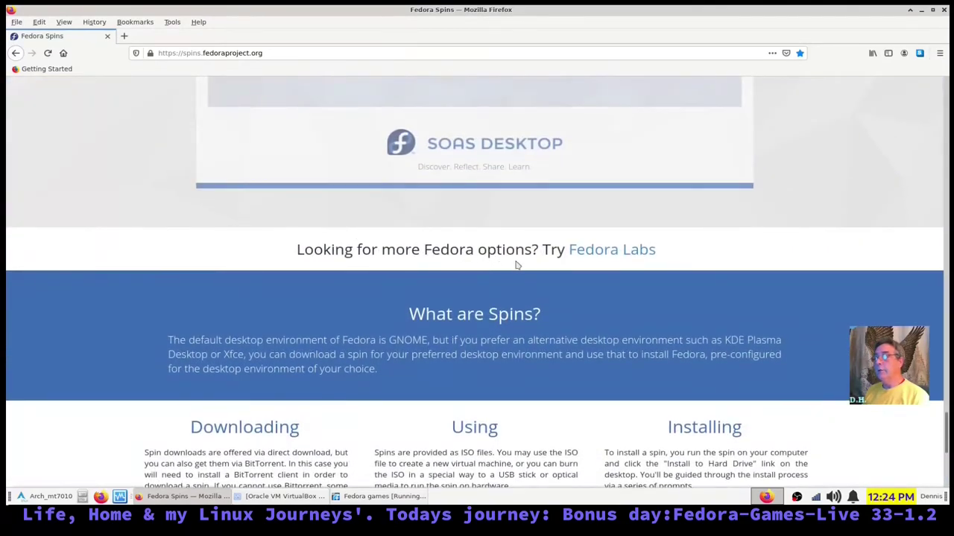
click(582, 254)
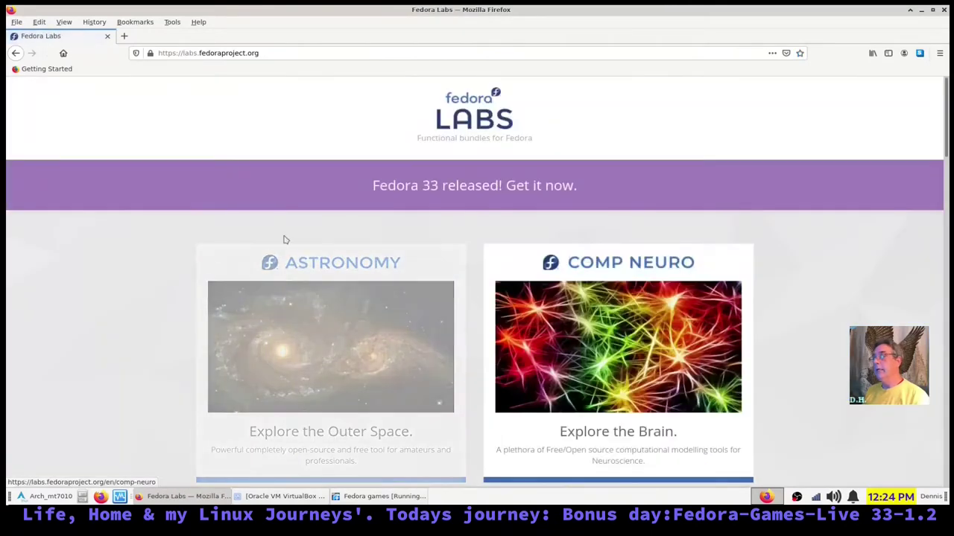
- Browse the Fedora Labs bundles and open the GAMES card's lab page
scroll(317, 365, down, 1)
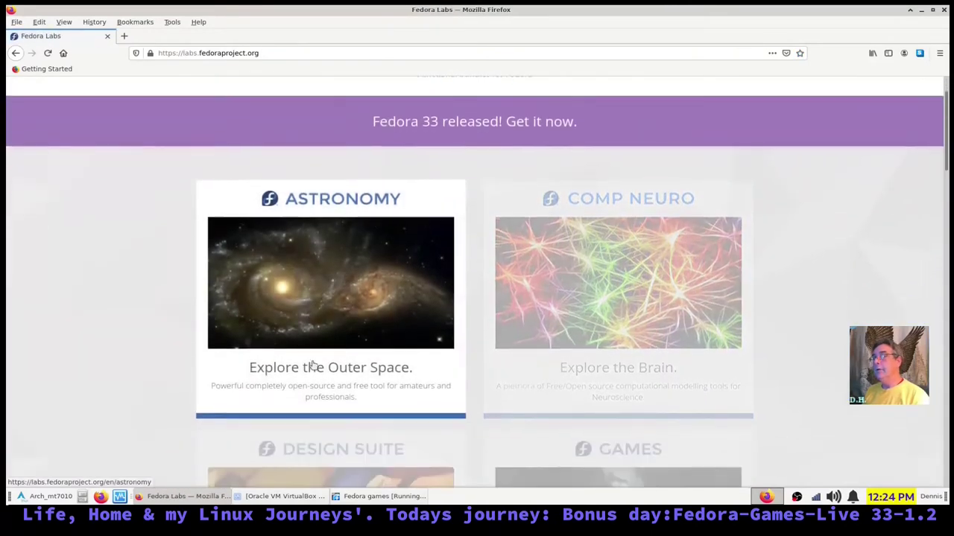
scroll(626, 308, down, 4)
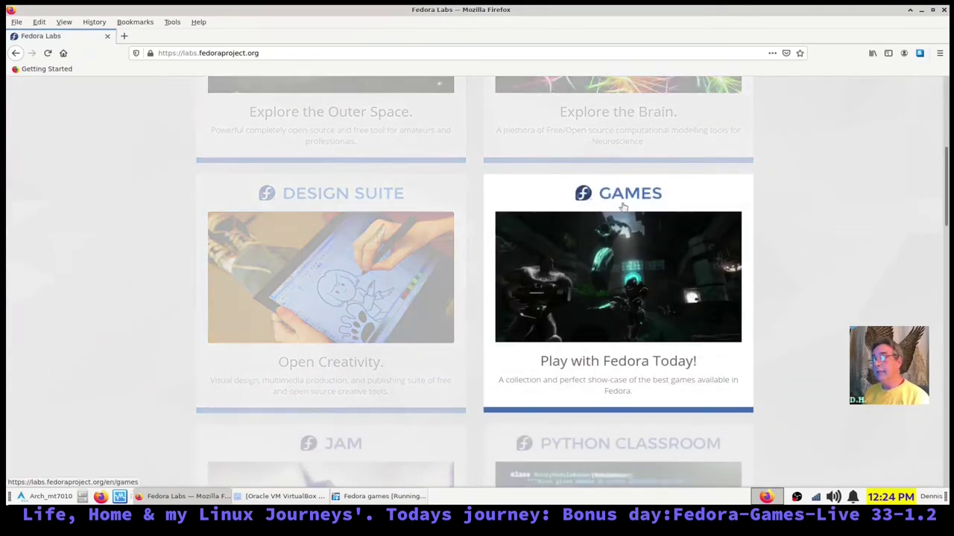
scroll(362, 246, down, 4)
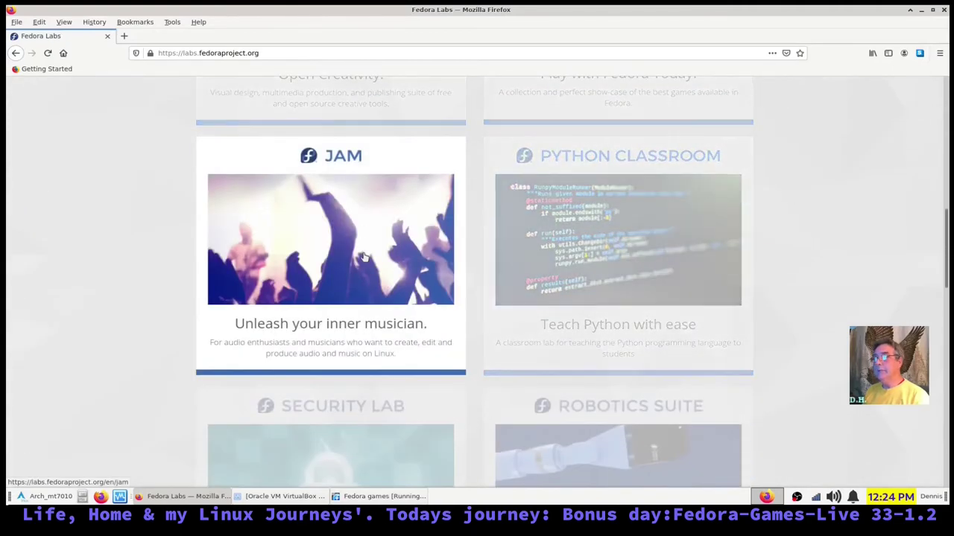
scroll(327, 165, up, 2)
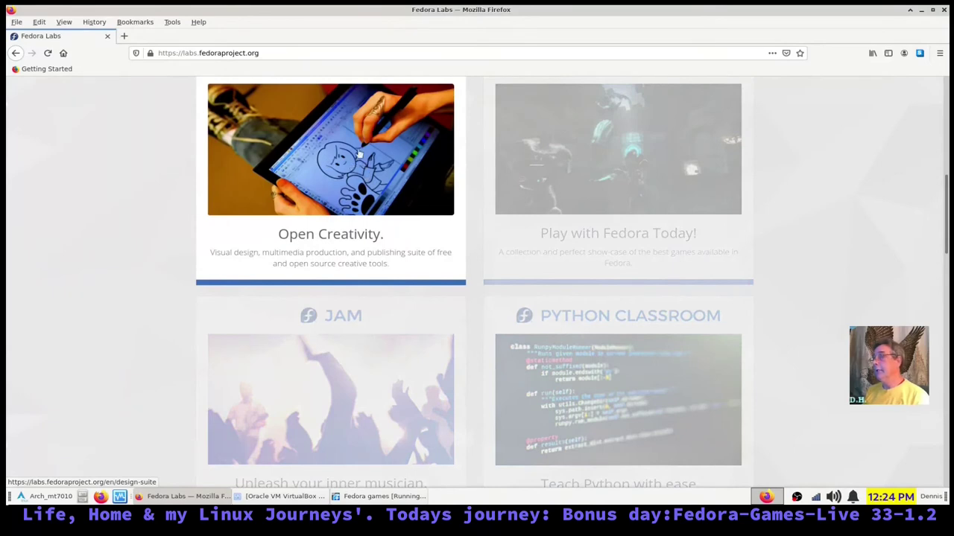
scroll(622, 263, down, 2)
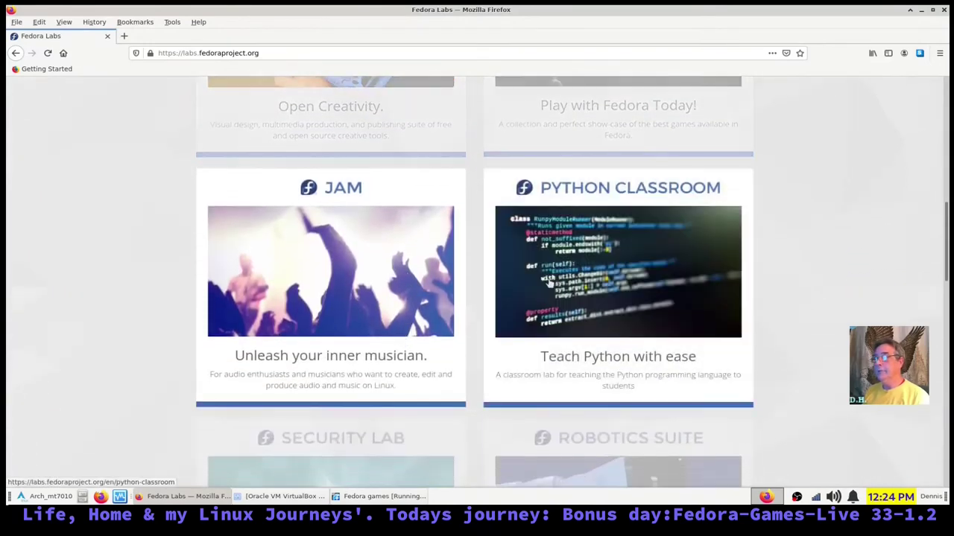
scroll(622, 263, down, 3)
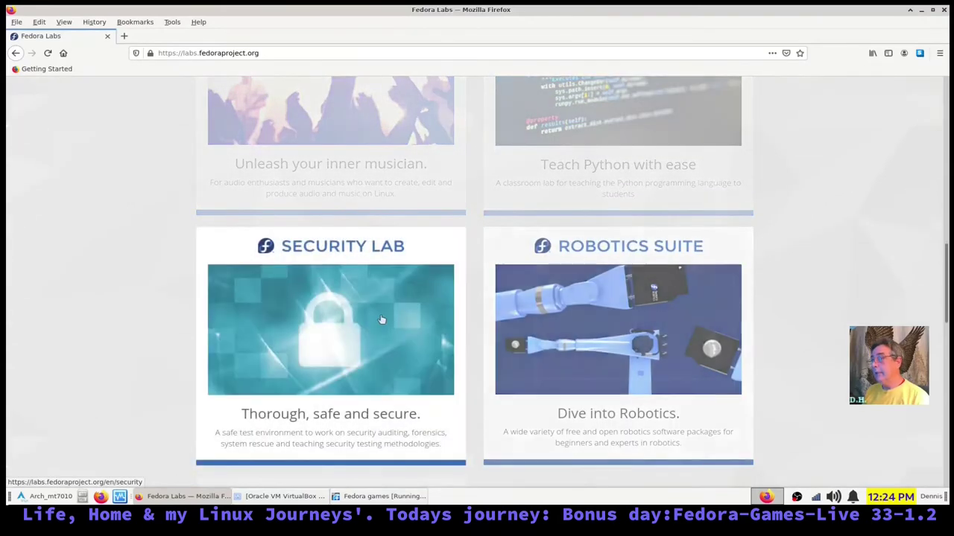
scroll(377, 323, down, 1)
scroll(377, 323, down, 3)
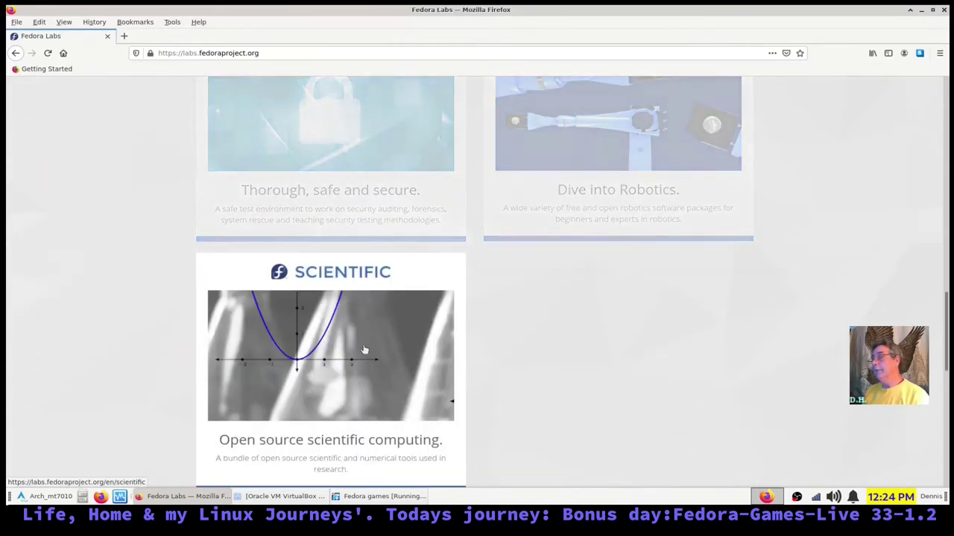
scroll(363, 350, down, 2)
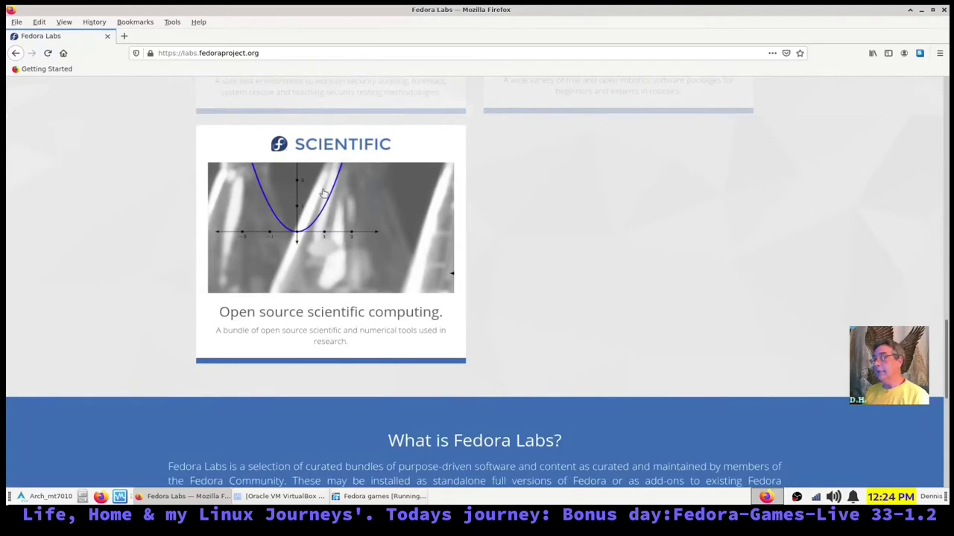
scroll(564, 310, up, 8)
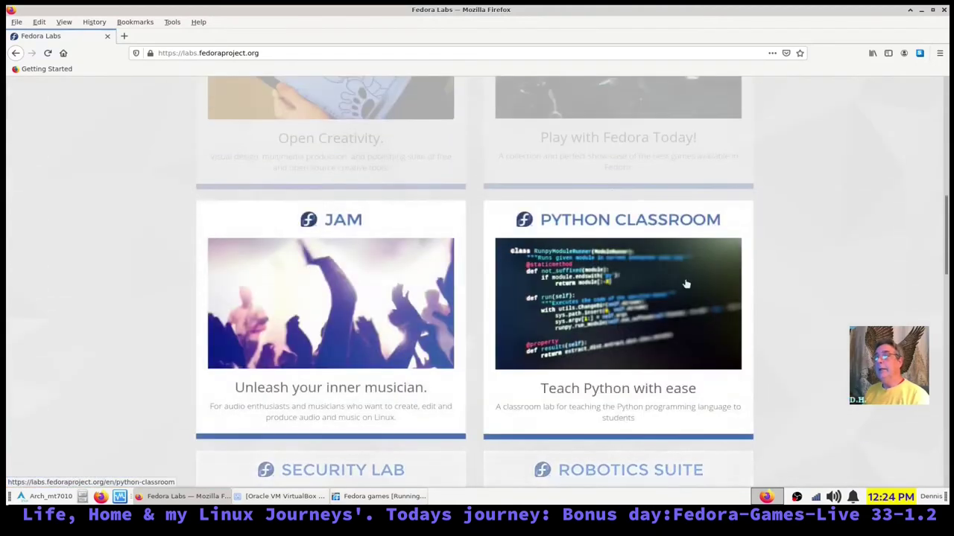
scroll(565, 310, up, 3)
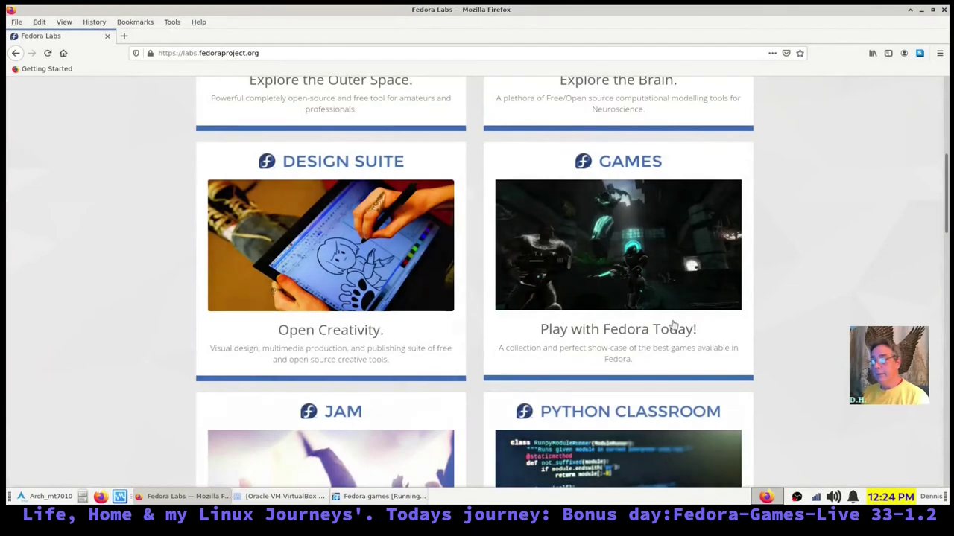
click(627, 333)
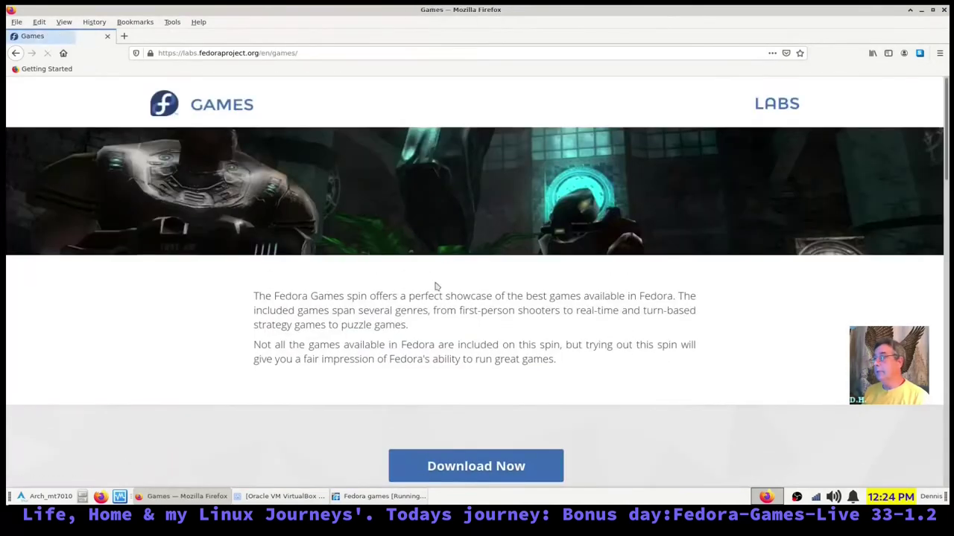
- Scroll the Fedora Games page down to Featured Applications like Extreme Tux Racer, Wesnoth and Hedgewars
scroll(356, 326, down, 2)
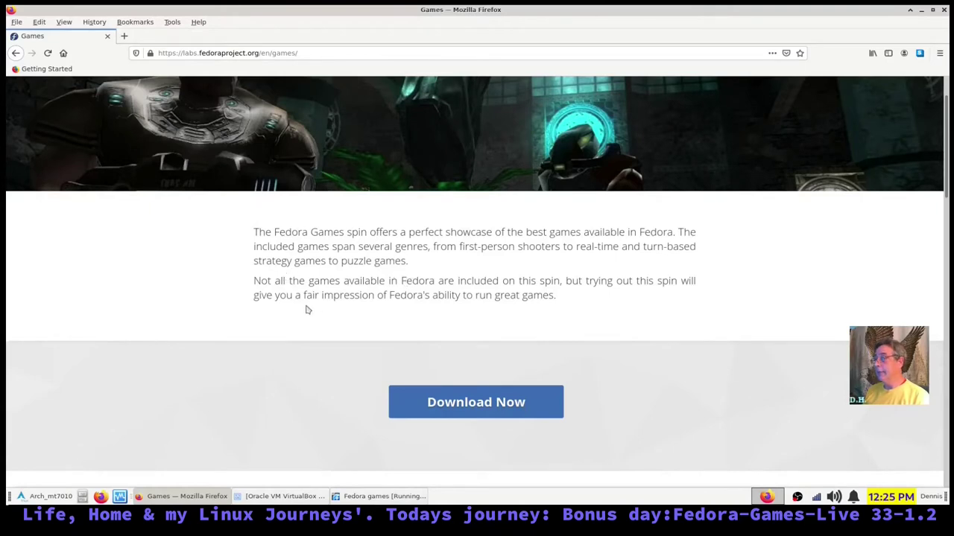
scroll(422, 308, down, 2)
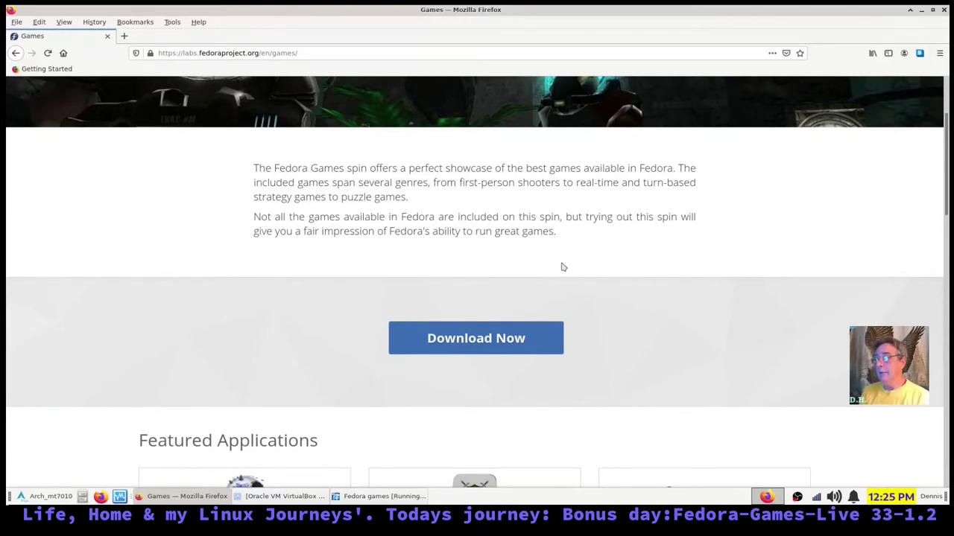
scroll(573, 265, down, 4)
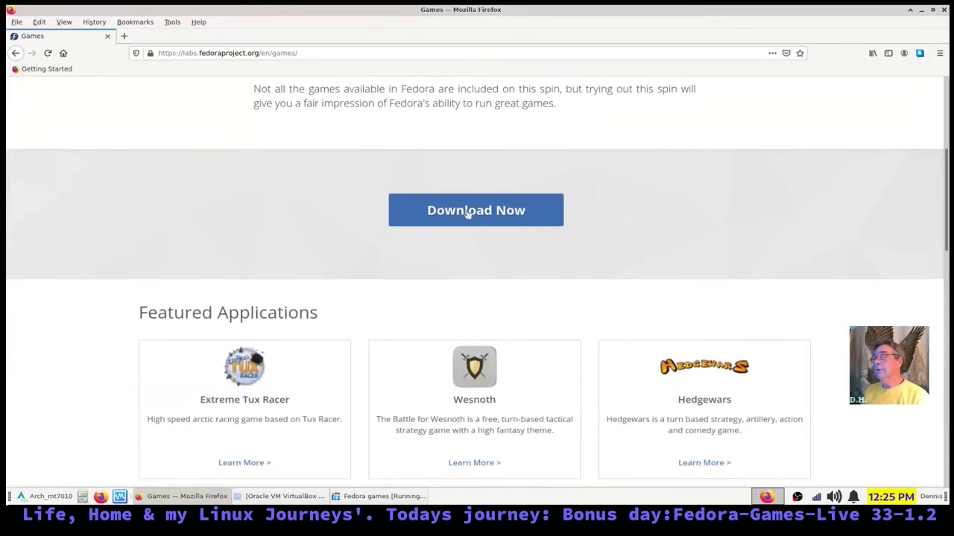
- Scroll through the game cards and footer, then close Firefox to reveal the 63% installation
scroll(734, 229, down, 5)
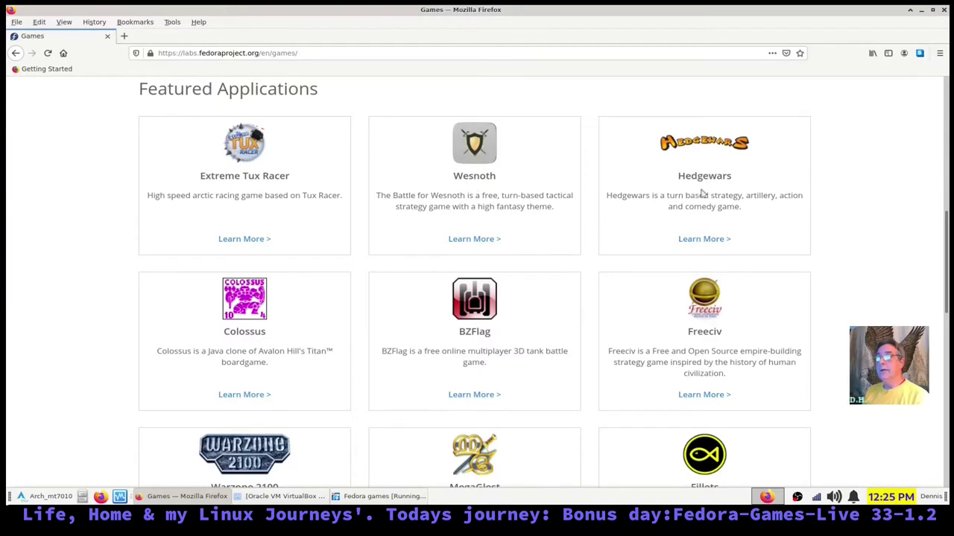
scroll(723, 227, down, 3)
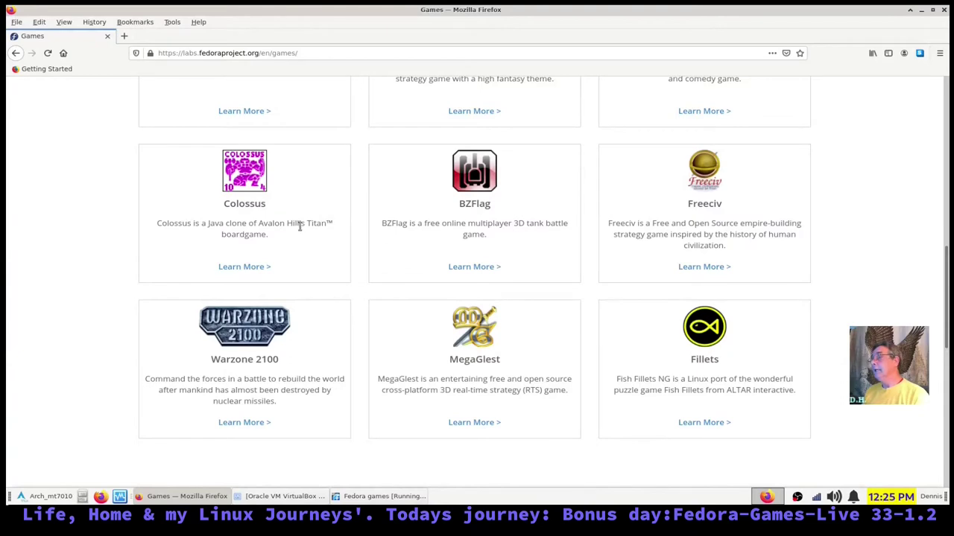
scroll(301, 227, down, 3)
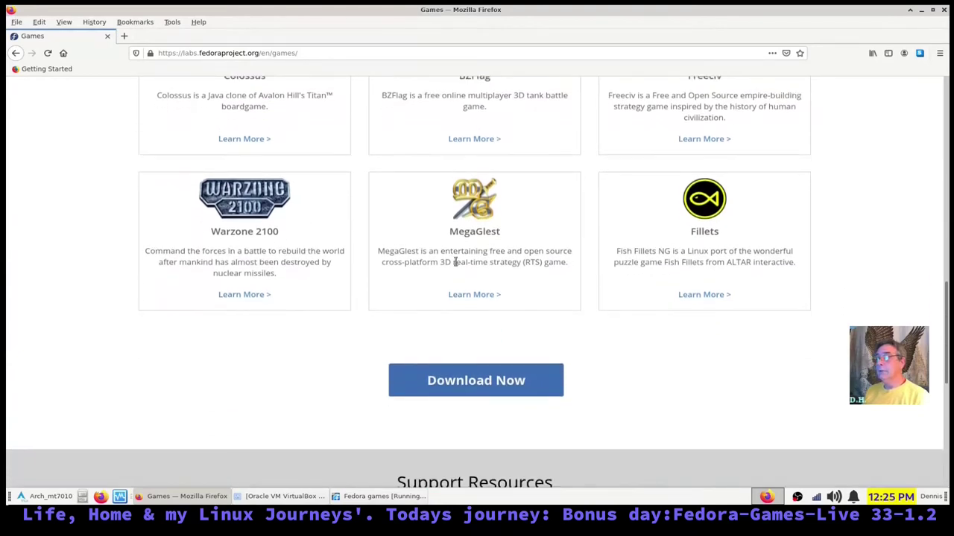
scroll(456, 257, down, 2)
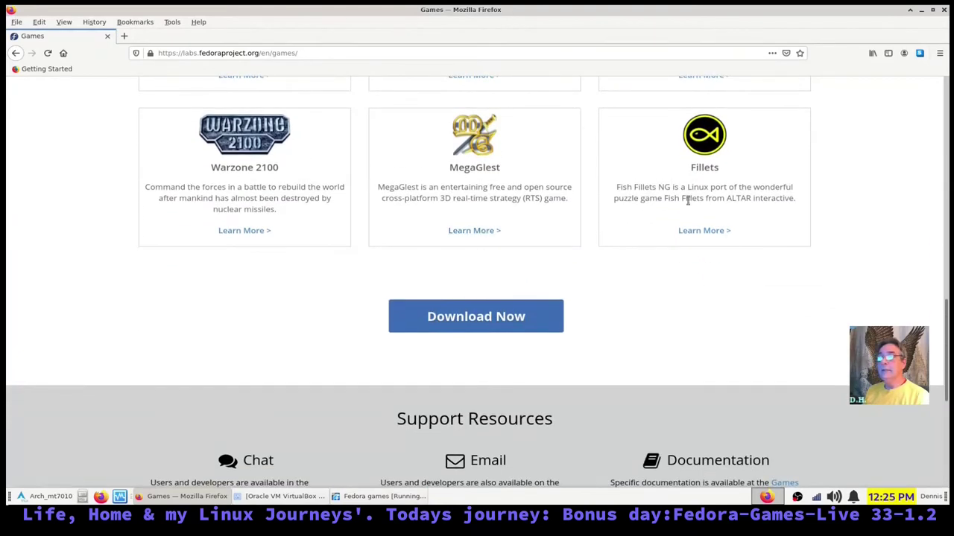
scroll(752, 187, down, 5)
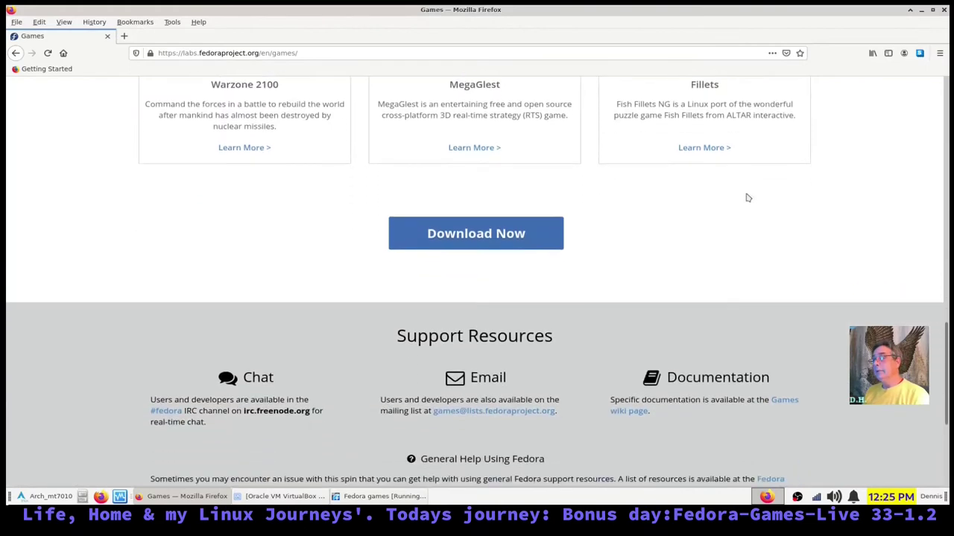
scroll(712, 217, down, 2)
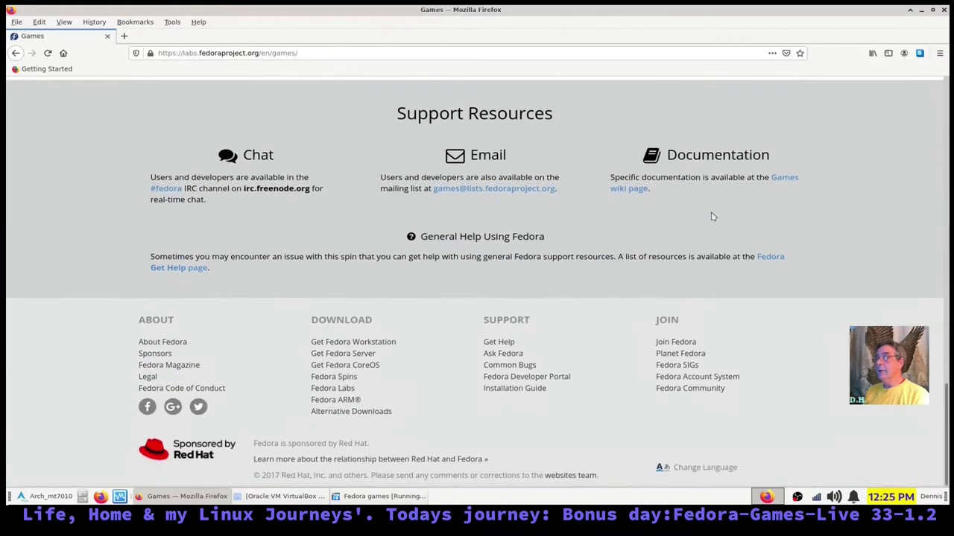
scroll(709, 223, up, 4)
scroll(517, 319, up, 4)
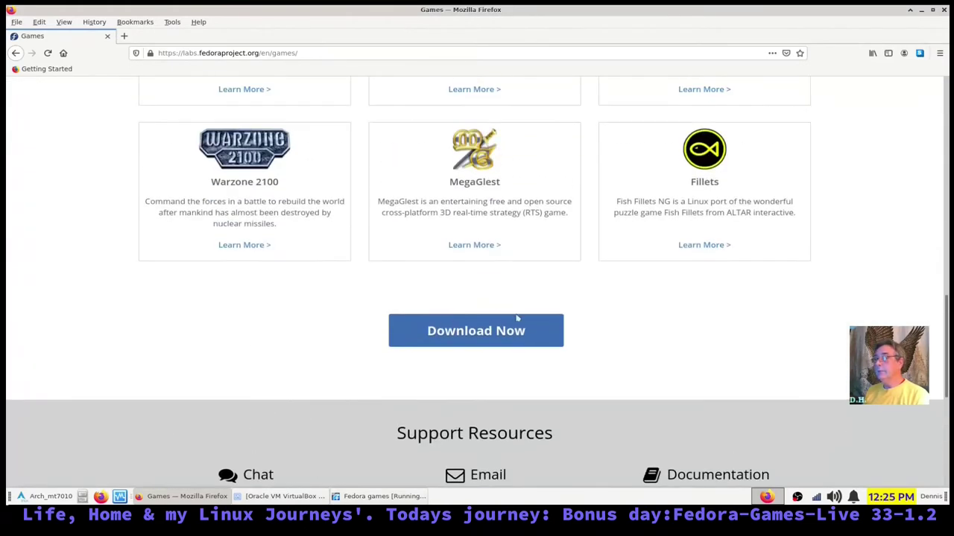
scroll(745, 362, up, 18)
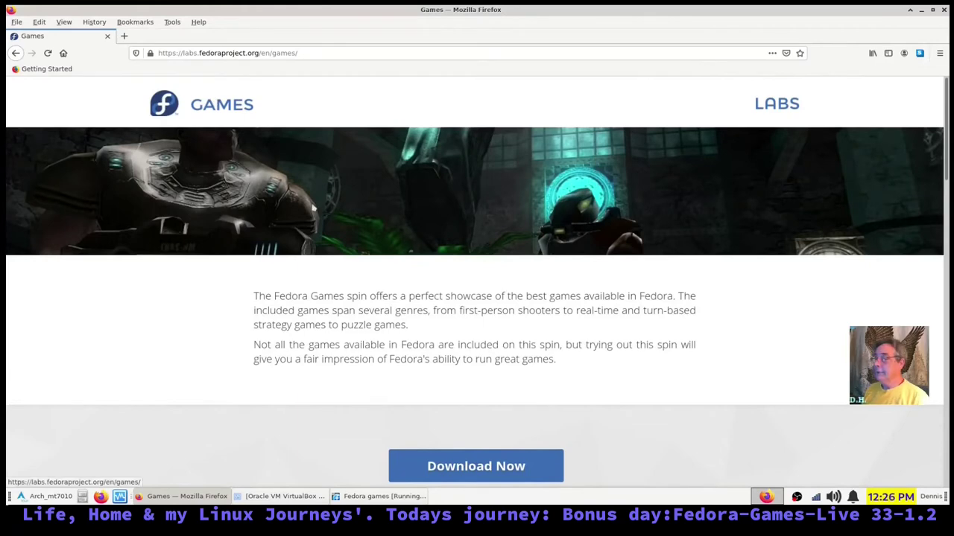
click(944, 10)
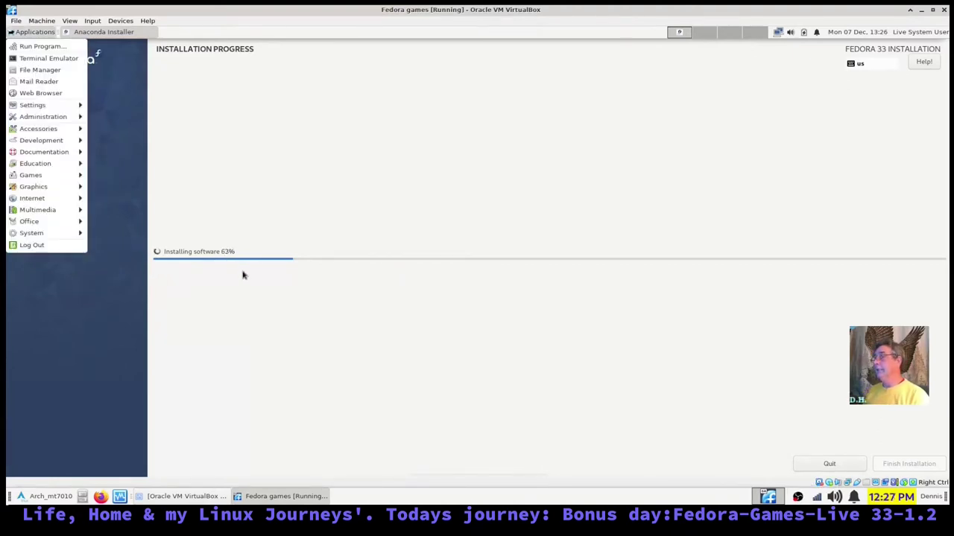
- Open the guest's Applications menu and its Games submenu listing titles like Abe and Freeciv
mouse_move(60, 140)
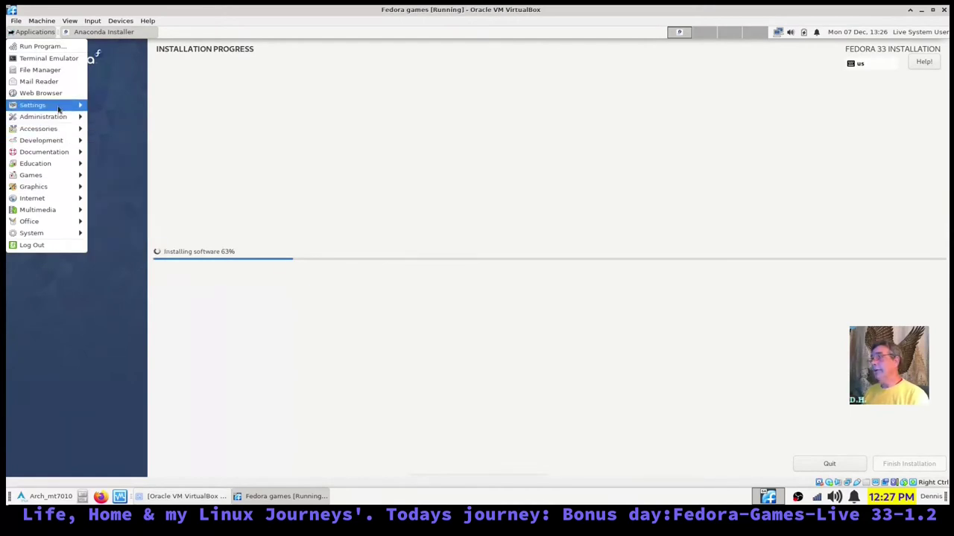
mouse_move(61, 123)
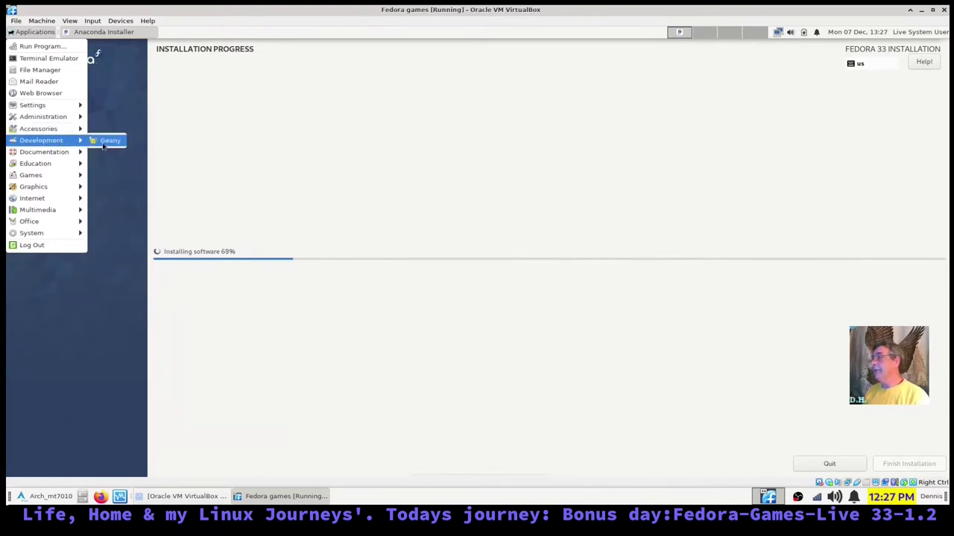
mouse_move(95, 154)
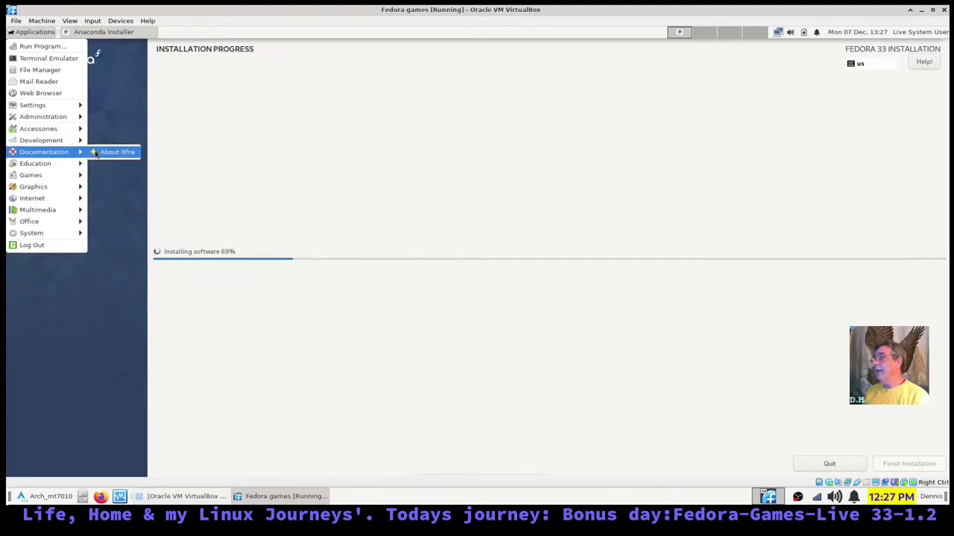
mouse_move(72, 170)
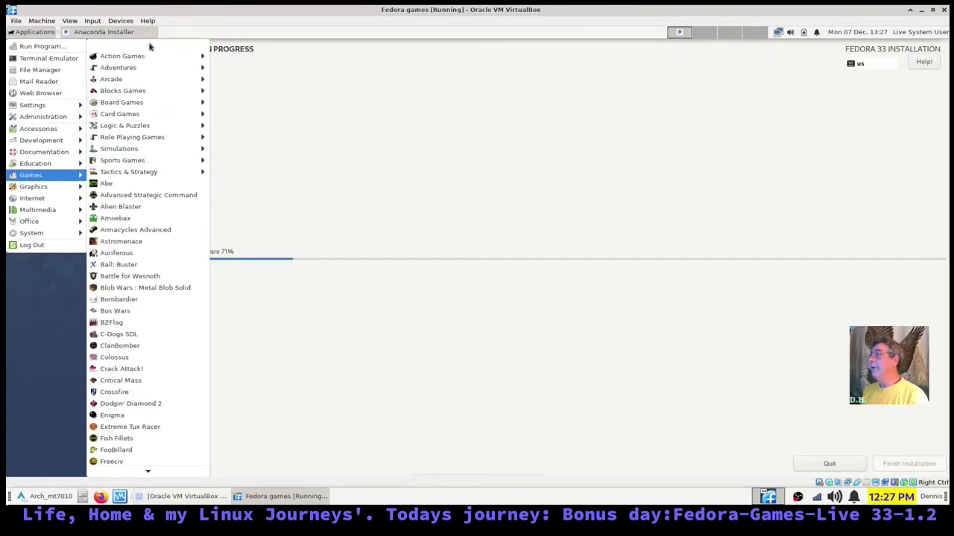
- Browse the Arcade, Blocks and Board Games submenus, then launch PySol Fan Club Edition from Card Games
mouse_move(155, 56)
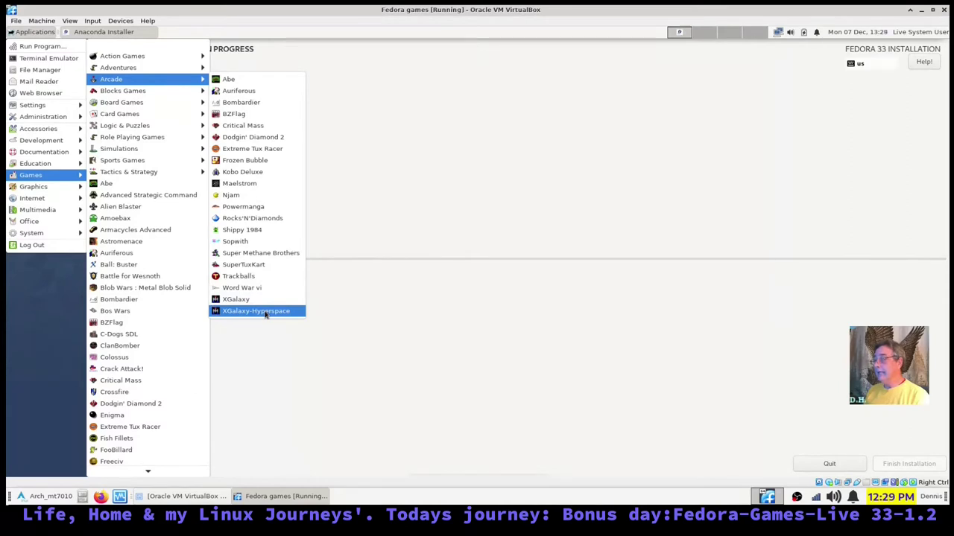
mouse_move(157, 91)
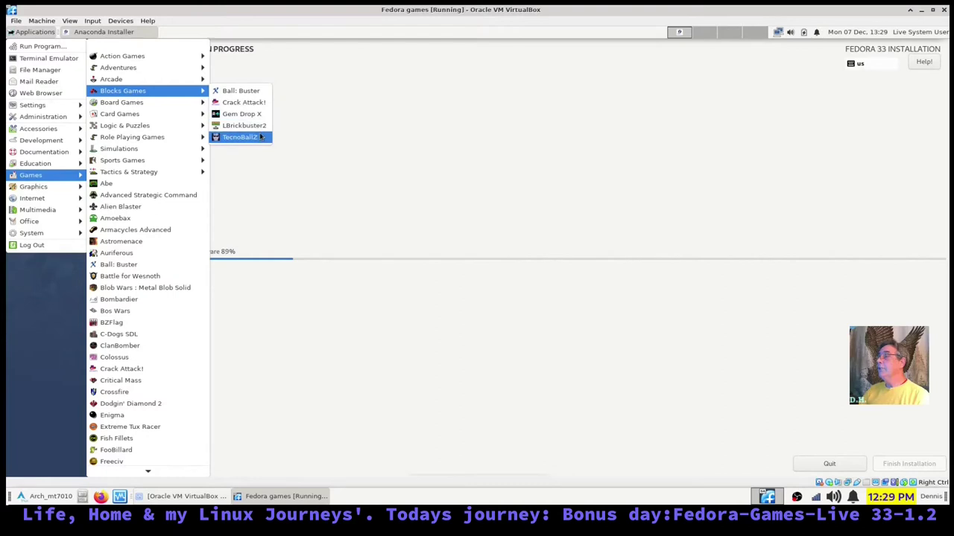
mouse_move(192, 102)
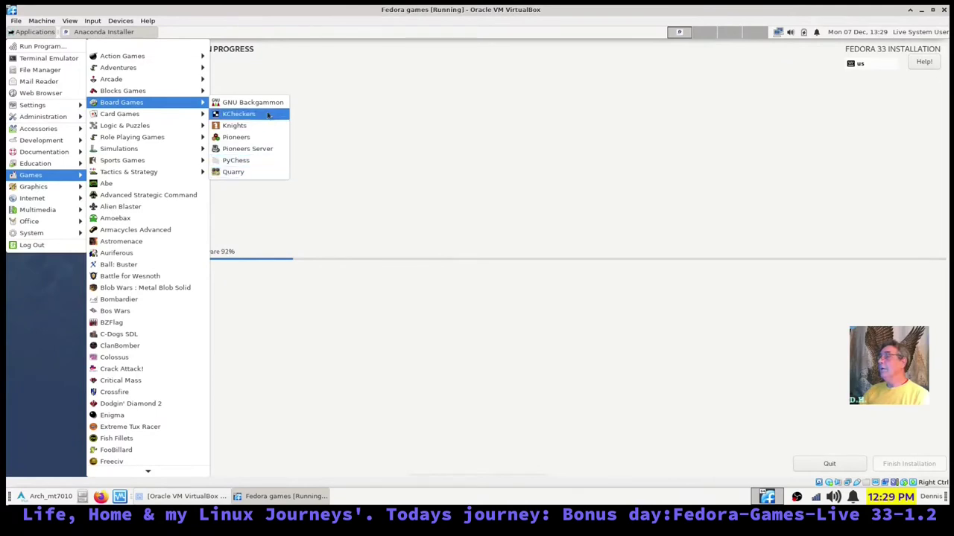
mouse_move(146, 115)
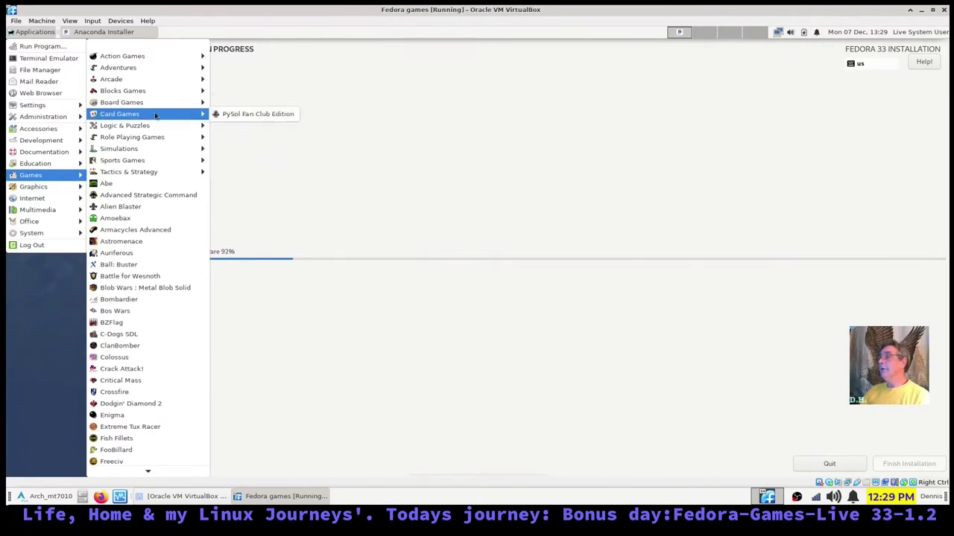
click(279, 117)
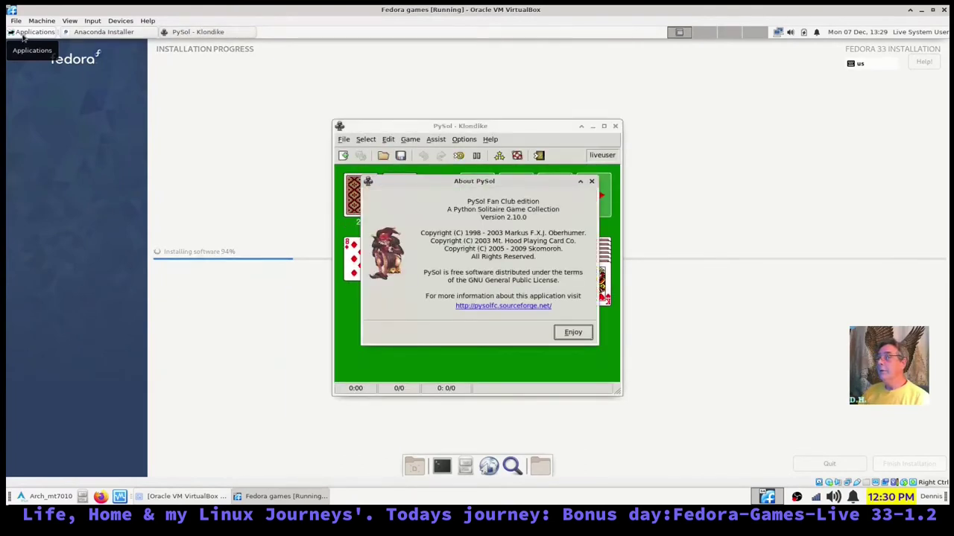
- Dismiss the About dialog, play the ace of hearts to its foundation, then quit, discarding the game
click(579, 336)
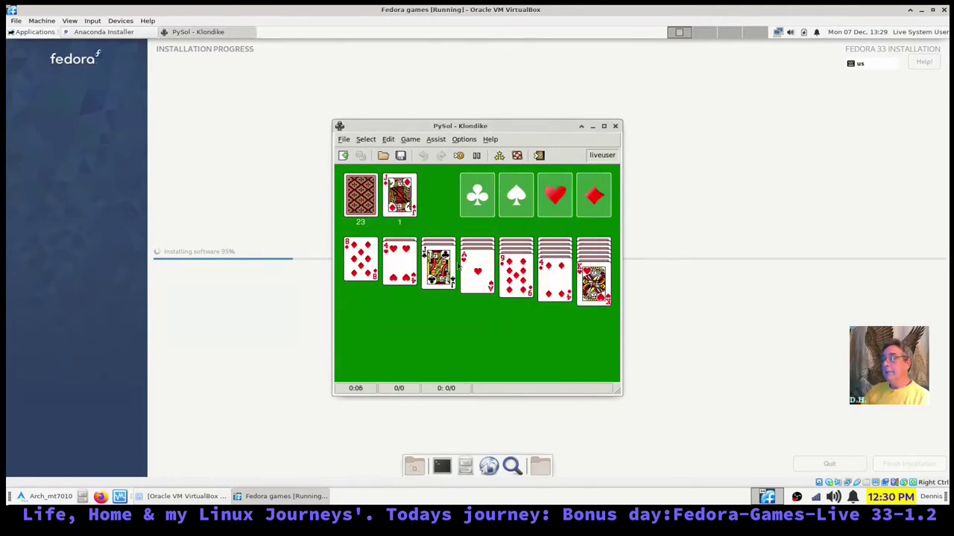
drag(483, 285, 605, 216)
drag(481, 269, 549, 210)
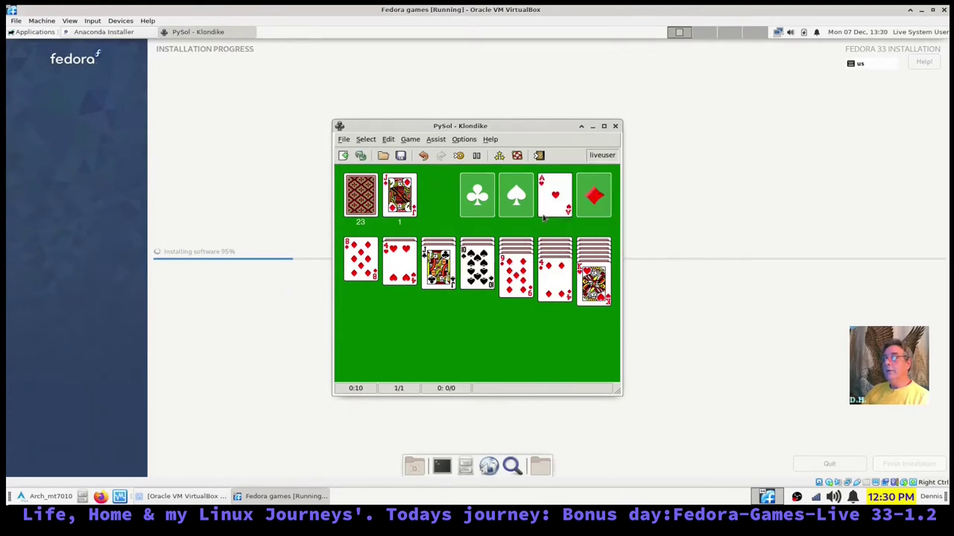
click(615, 126)
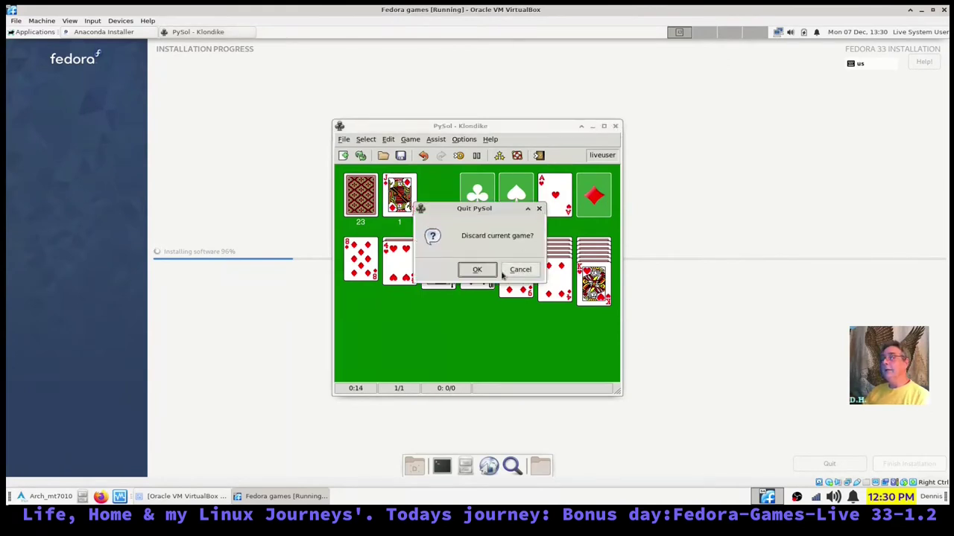
click(476, 269)
- In the guest's Applications > Games menu, show Simulations listing GL-117, Lincity-NG and Planets
click(26, 33)
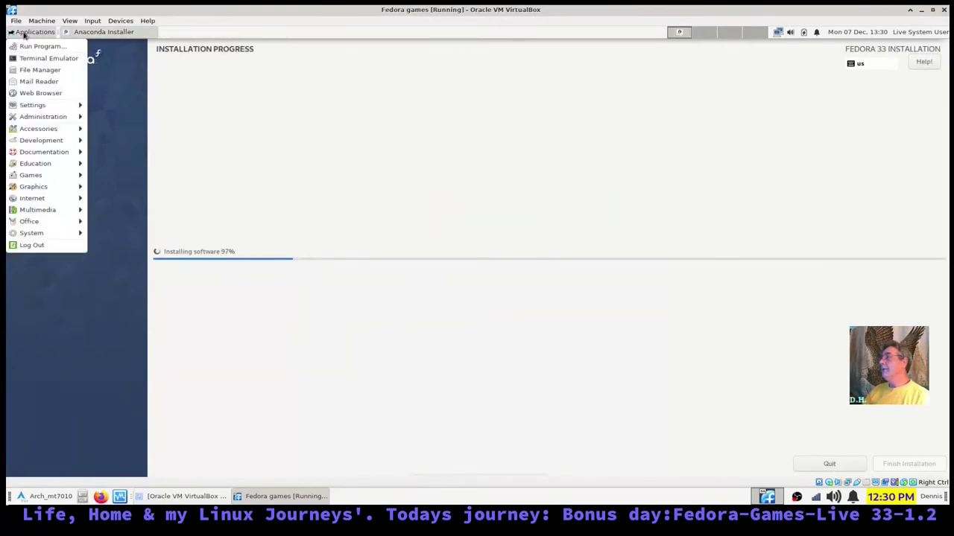
mouse_move(45, 179)
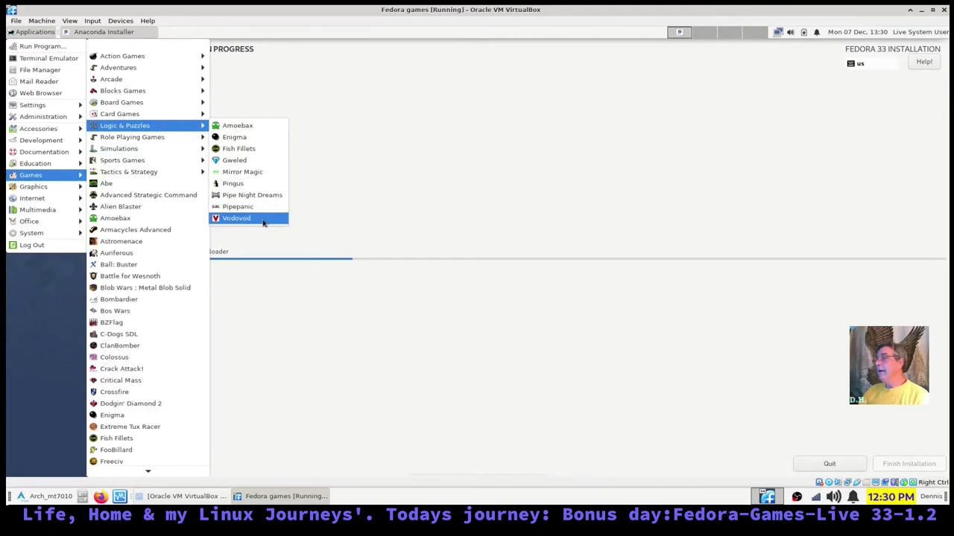
mouse_move(192, 141)
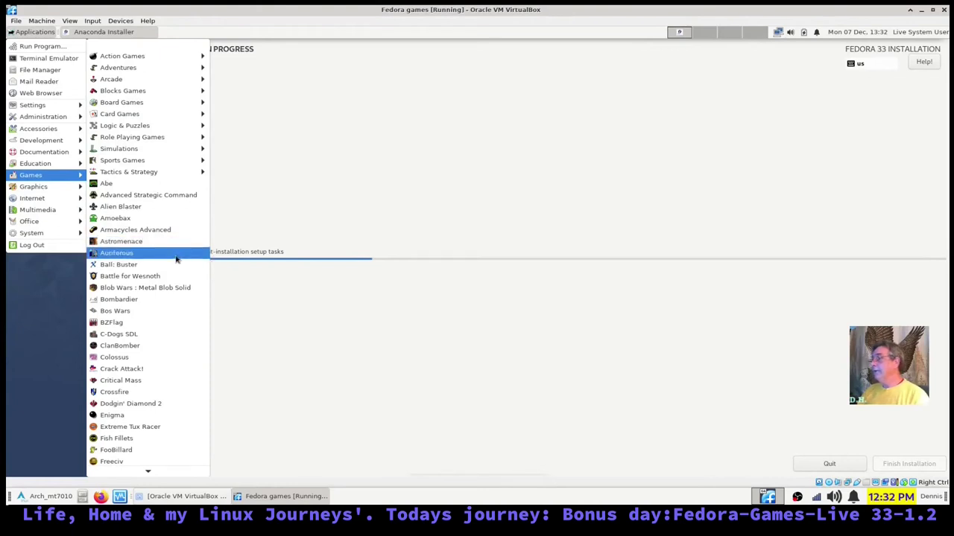
- Scroll down and back through the guest's long Games submenu to find Bombardier
scroll(177, 259, down, 1)
scroll(176, 258, down, 6)
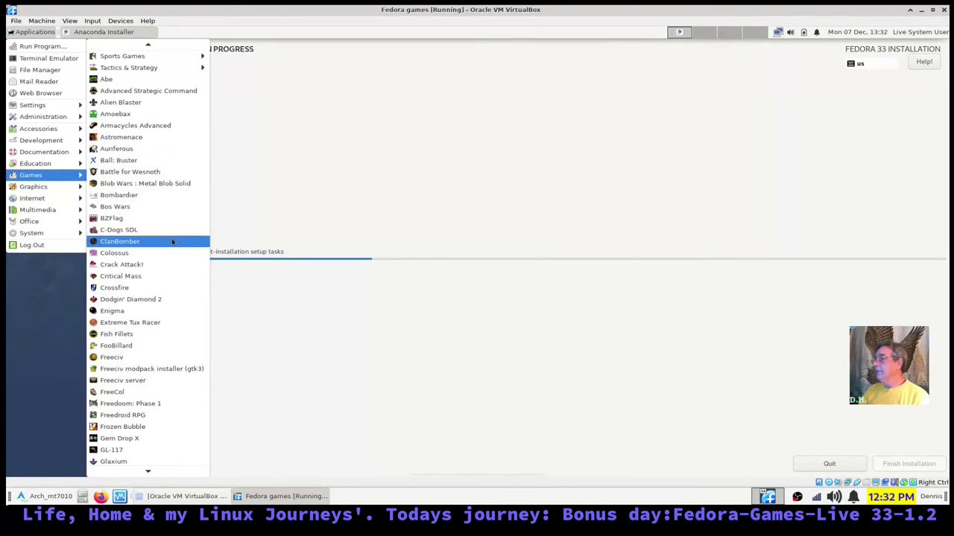
scroll(170, 251, down, 6)
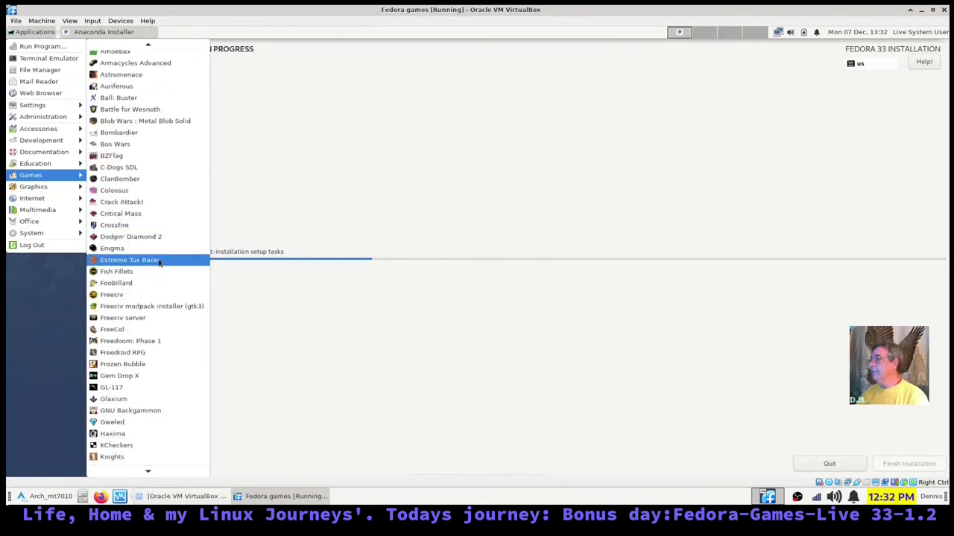
scroll(152, 255, down, 2)
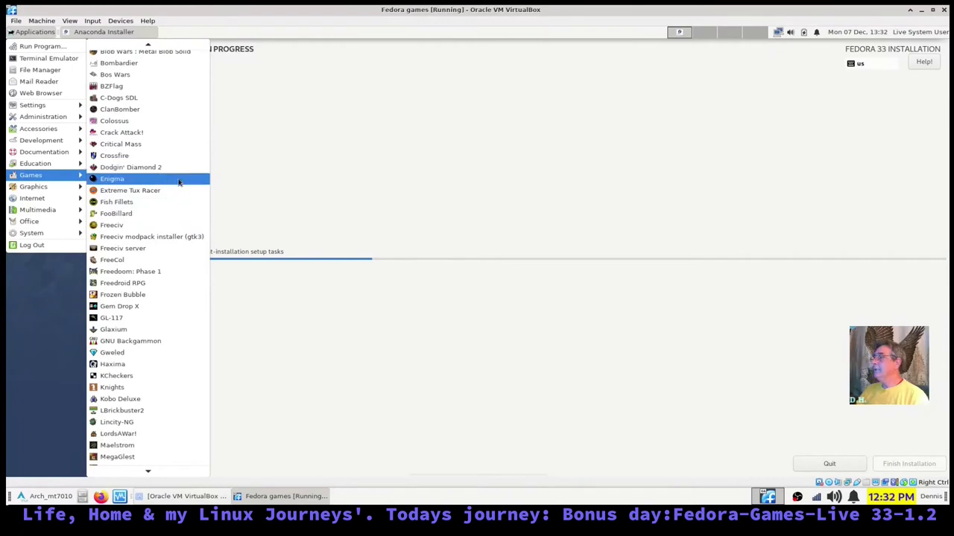
scroll(179, 183, down, 4)
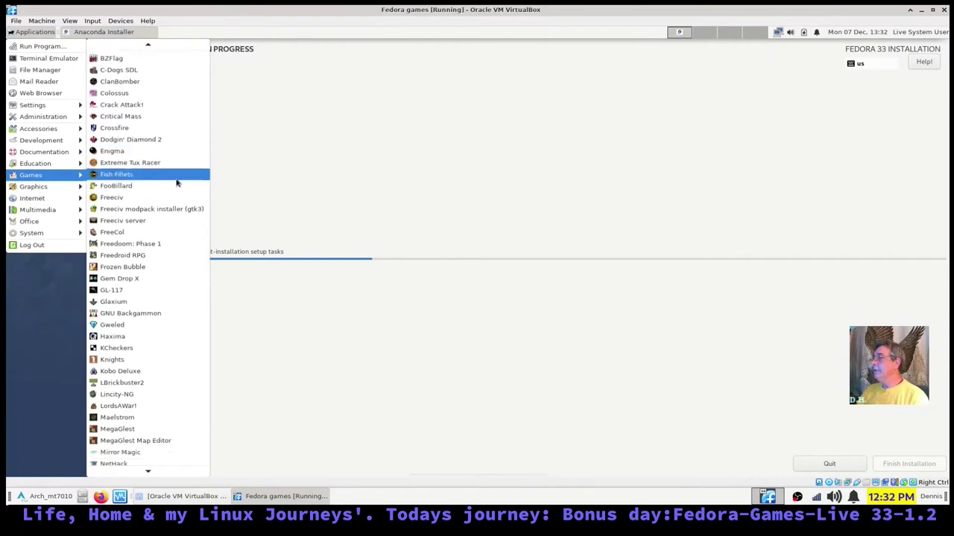
scroll(177, 182, down, 3)
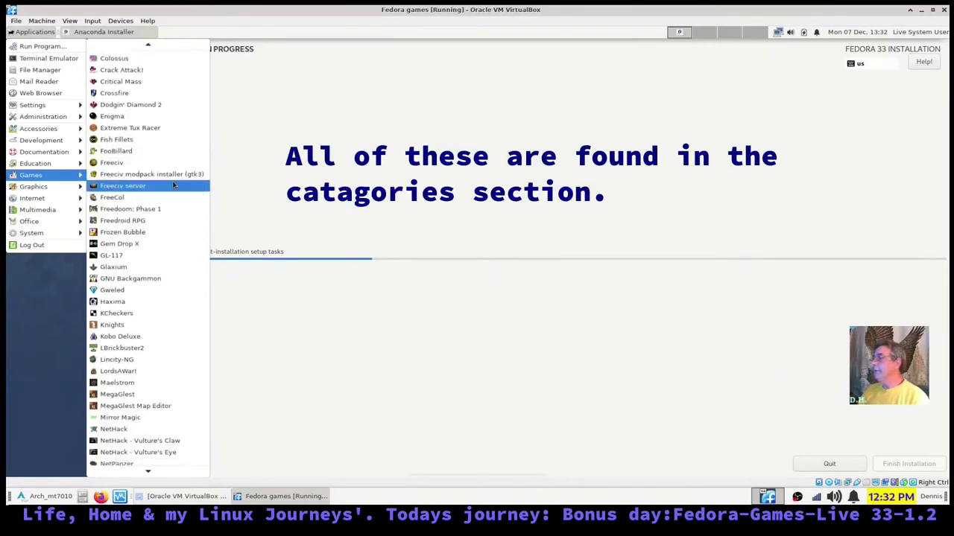
scroll(173, 185, down, 5)
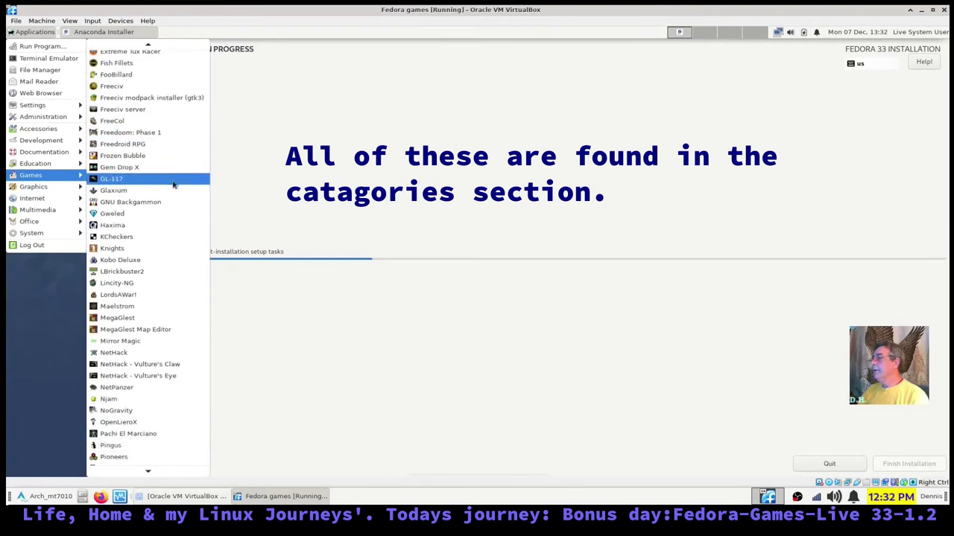
scroll(156, 179, down, 4)
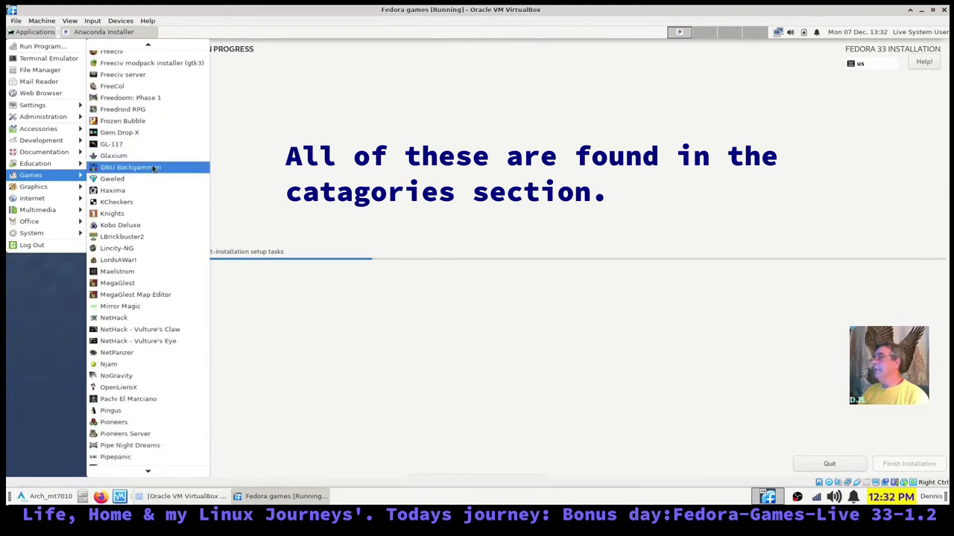
scroll(153, 169, down, 1)
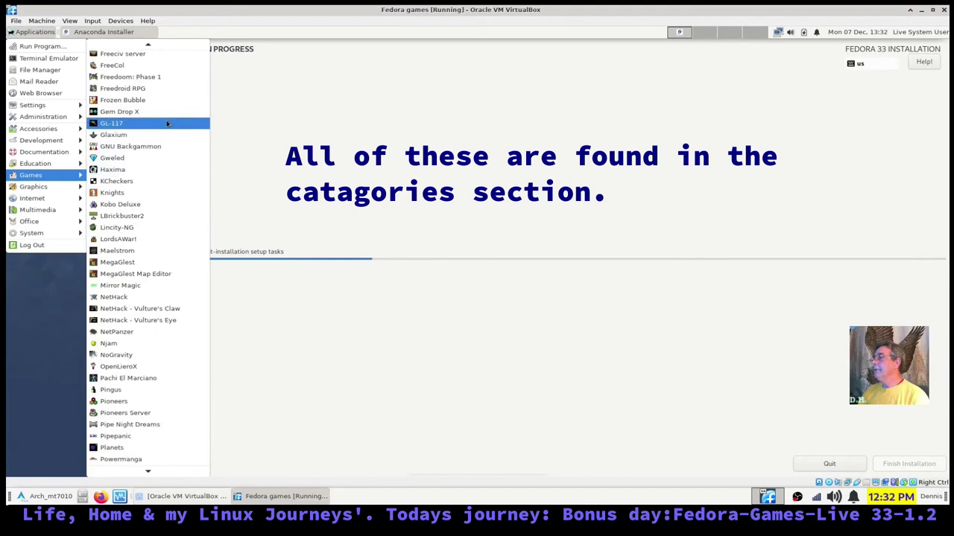
scroll(166, 127, down, 4)
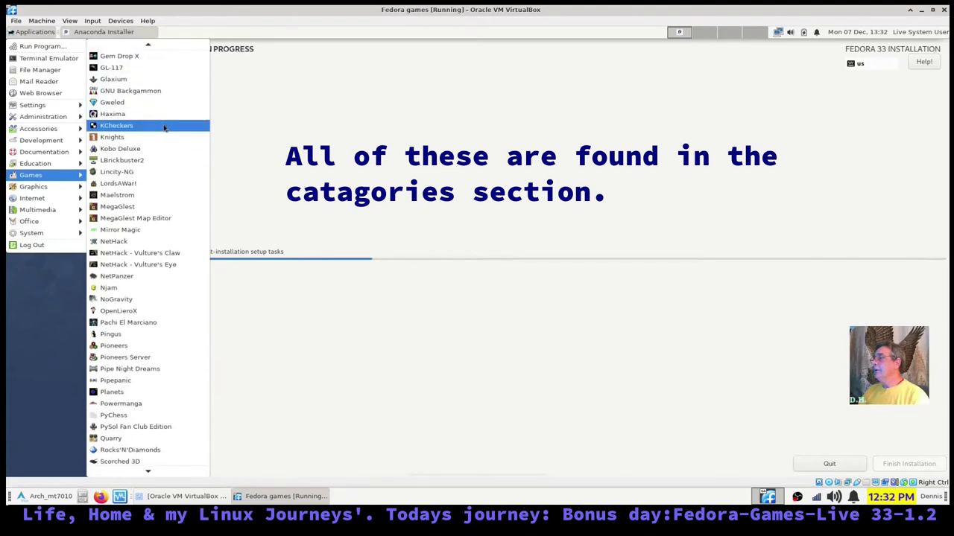
scroll(165, 128, down, 2)
scroll(164, 128, down, 3)
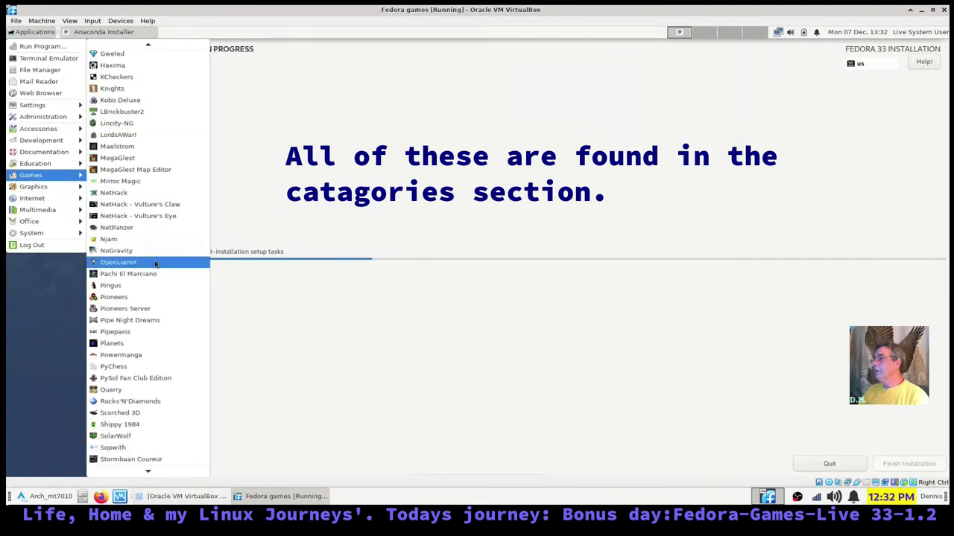
scroll(164, 365, down, 4)
scroll(167, 374, down, 5)
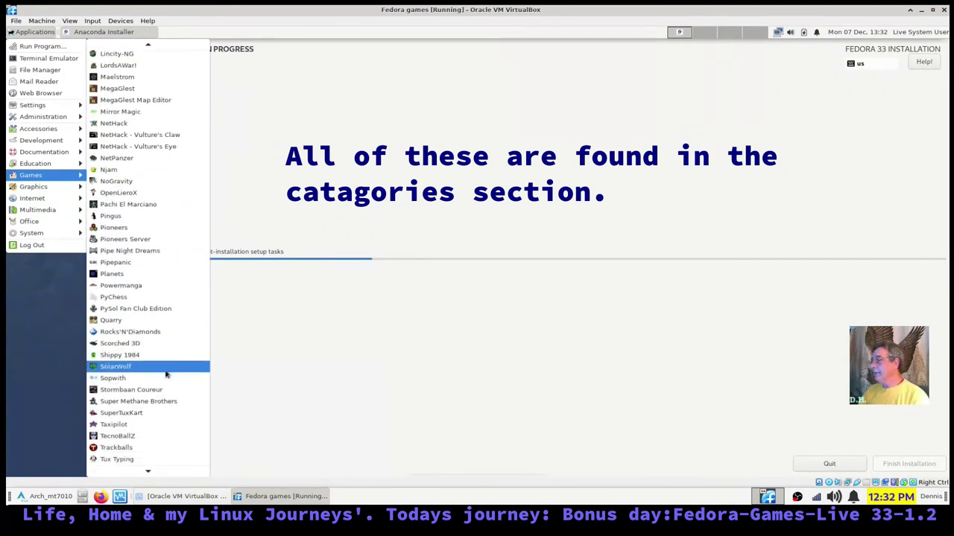
scroll(167, 373, down, 3)
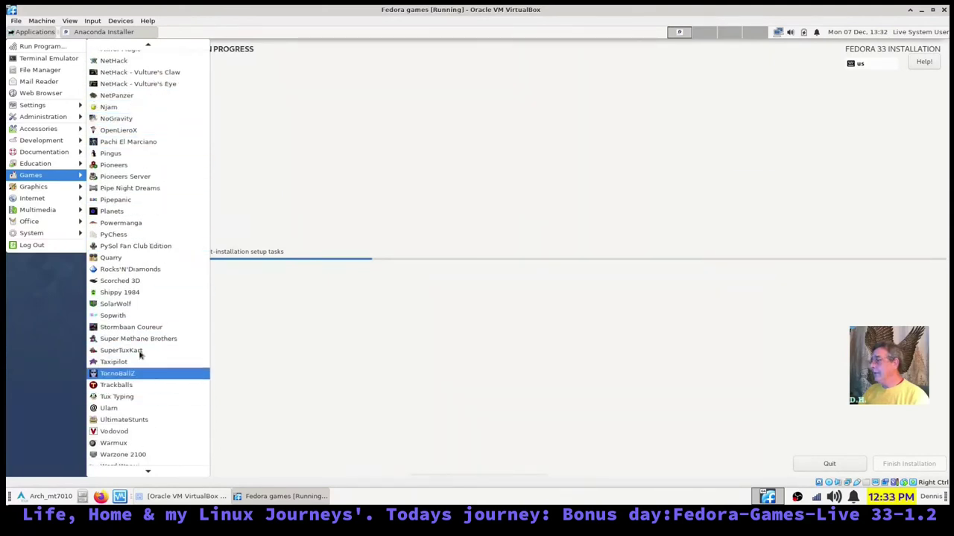
scroll(157, 407, down, 1)
scroll(158, 407, down, 2)
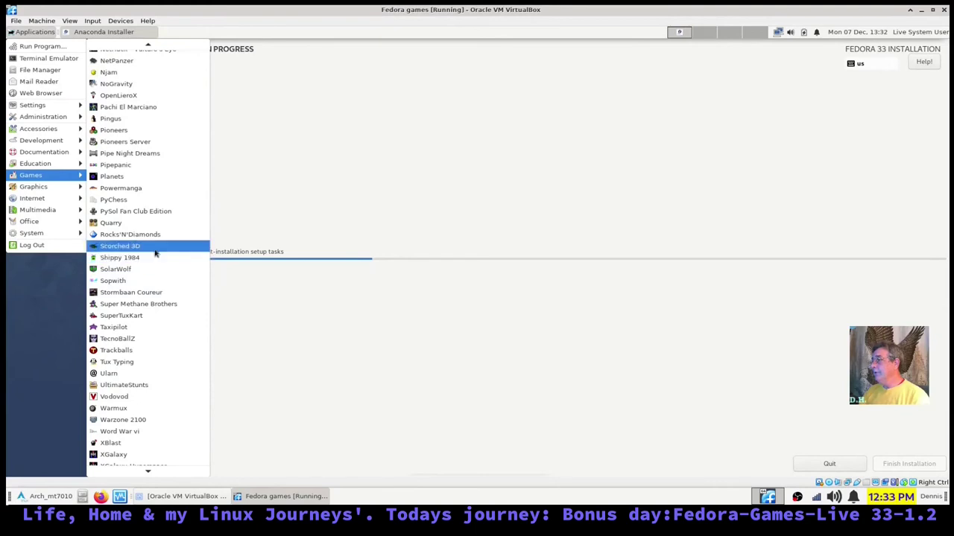
scroll(155, 254, down, 1)
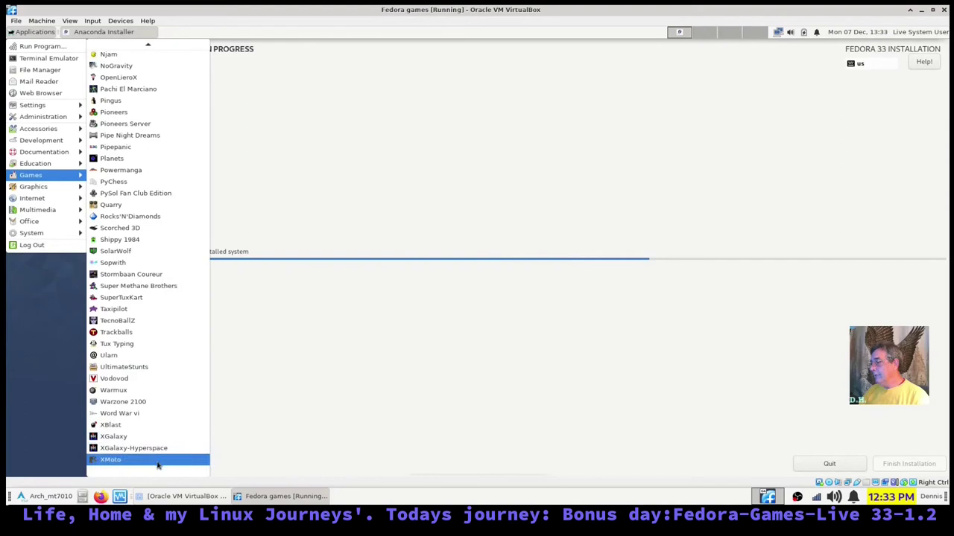
scroll(116, 298, up, 4)
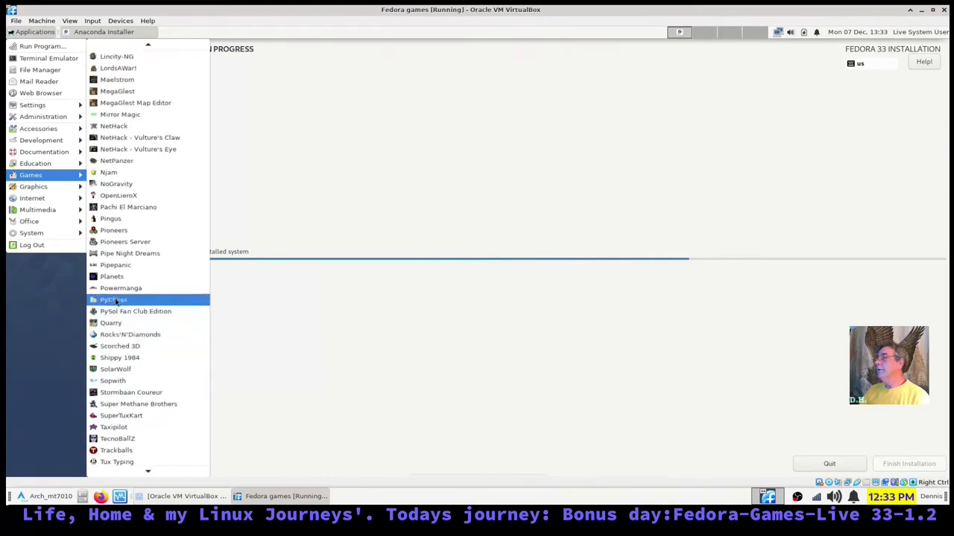
scroll(119, 298, up, 5)
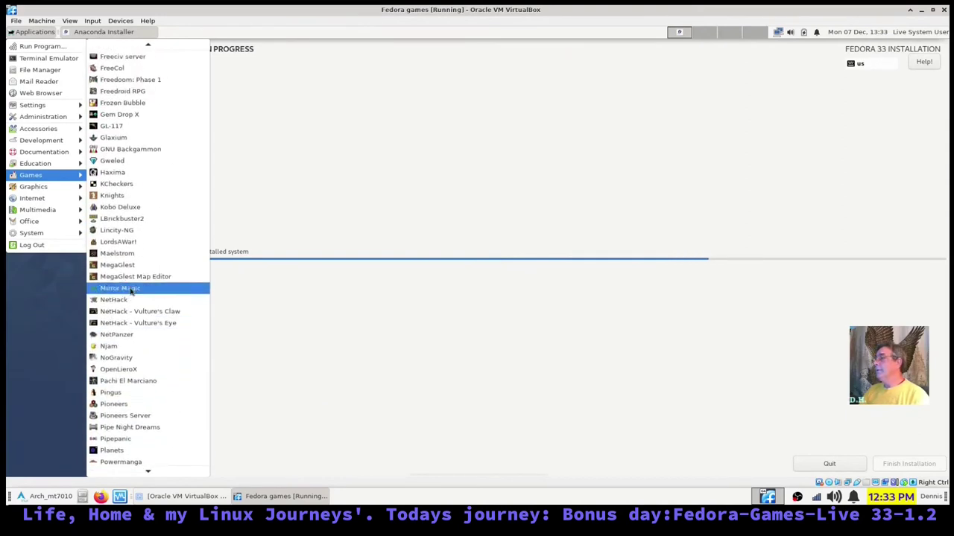
scroll(131, 291, up, 6)
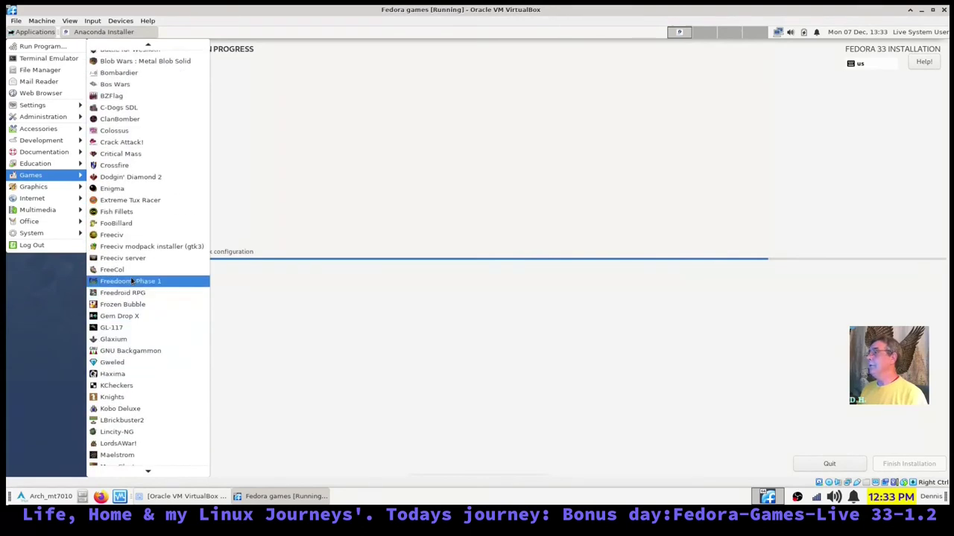
scroll(131, 281, up, 5)
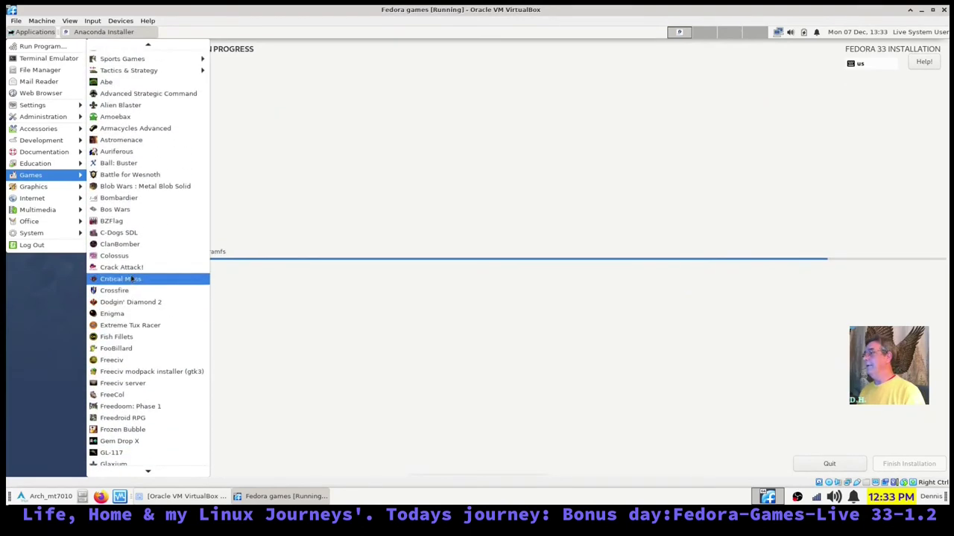
scroll(132, 279, up, 5)
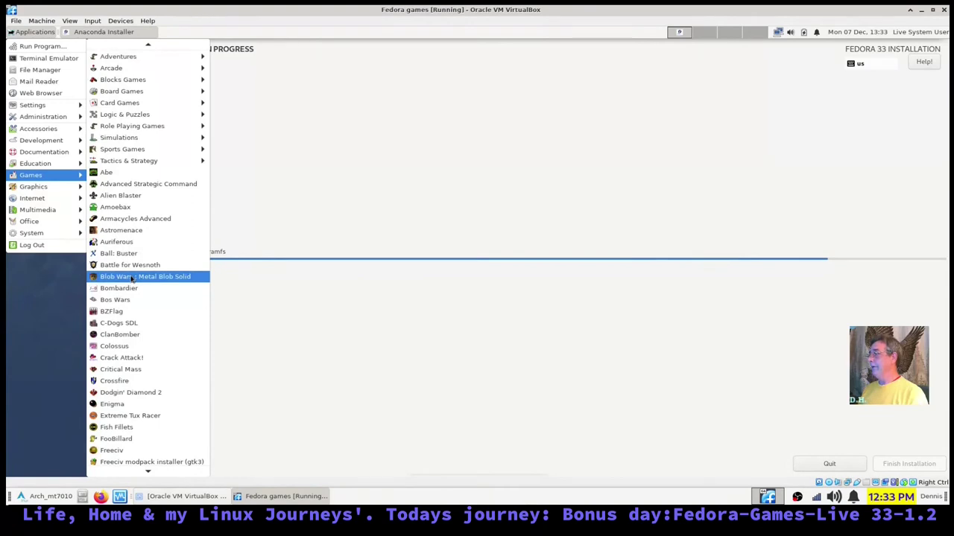
scroll(131, 278, up, 1)
scroll(134, 277, down, 4)
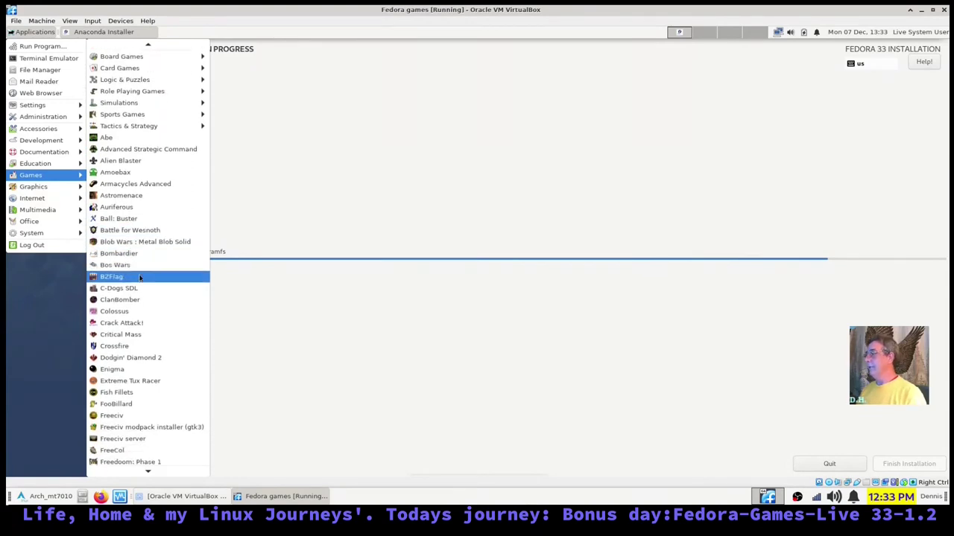
scroll(137, 278, down, 2)
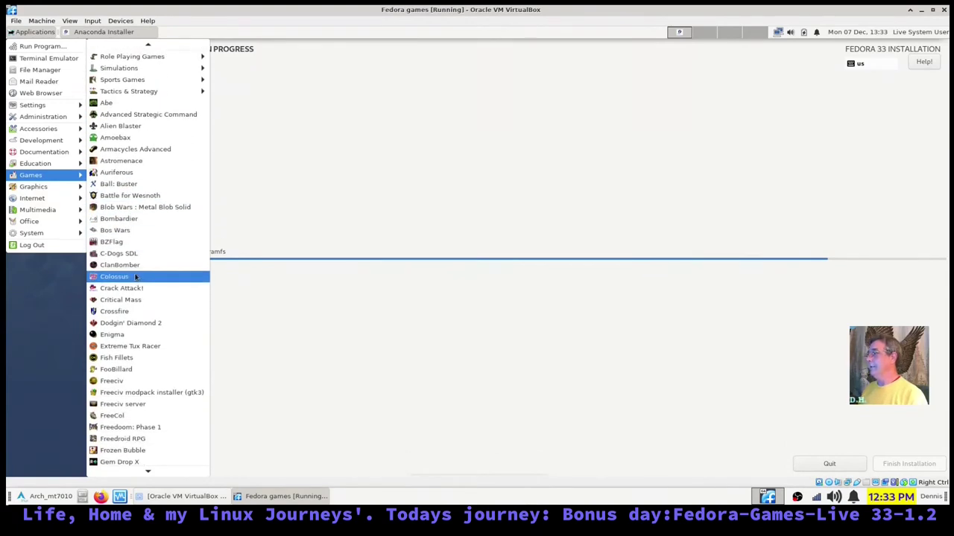
scroll(134, 277, down, 2)
- Launch Bombardier and start dropping bombs on the city's building columns
click(126, 200)
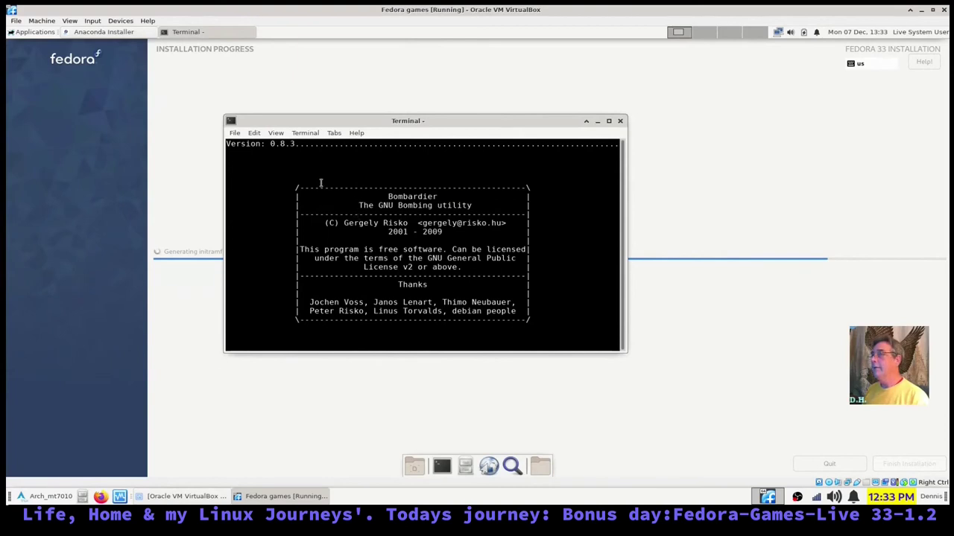
key(space)
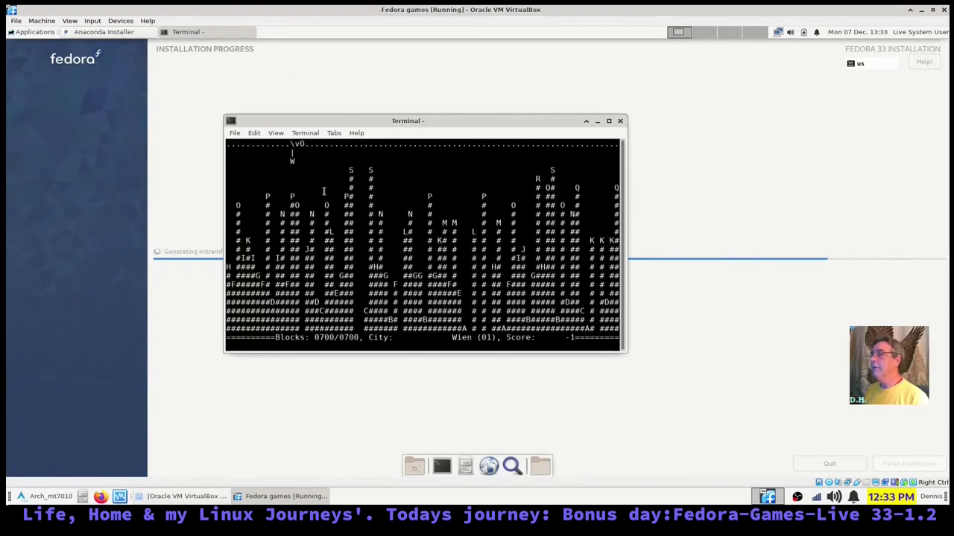
key(space)
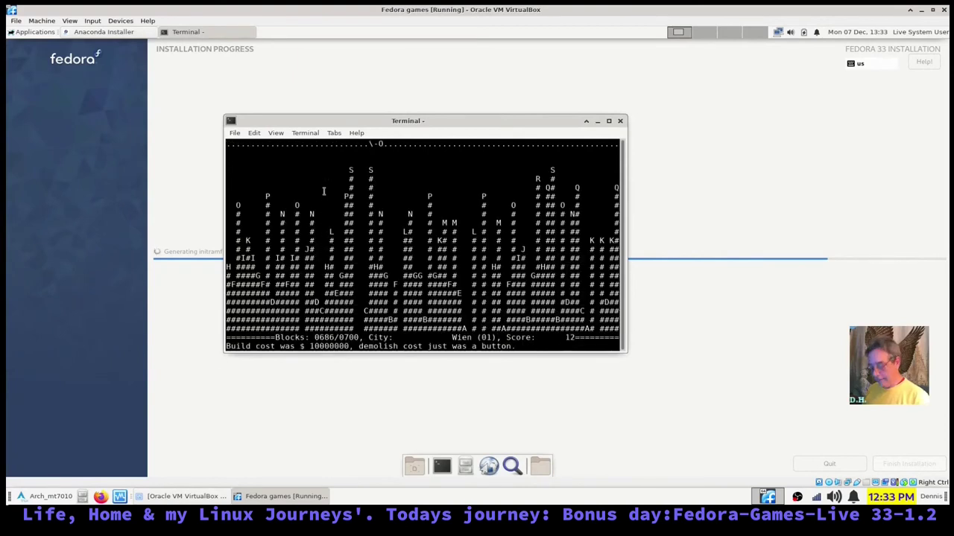
key(space)
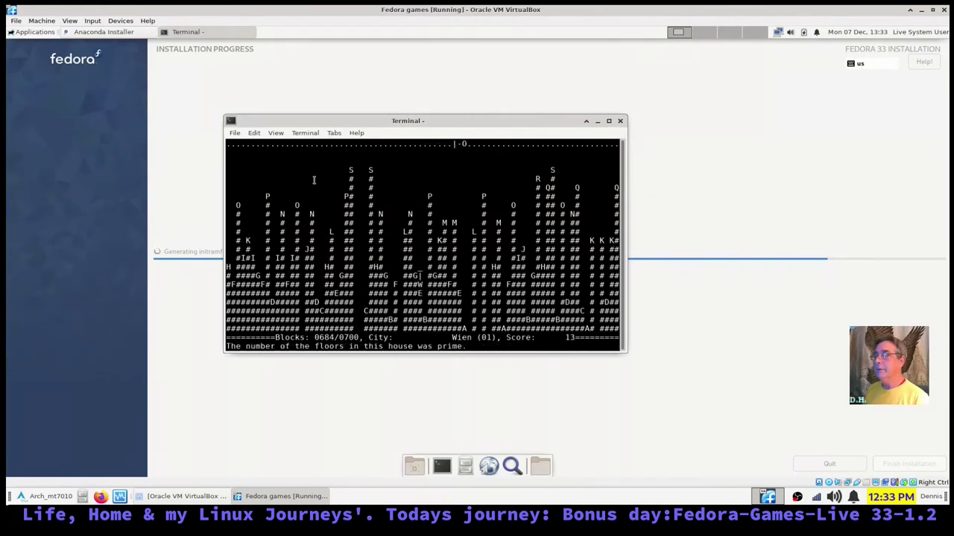
key(space)
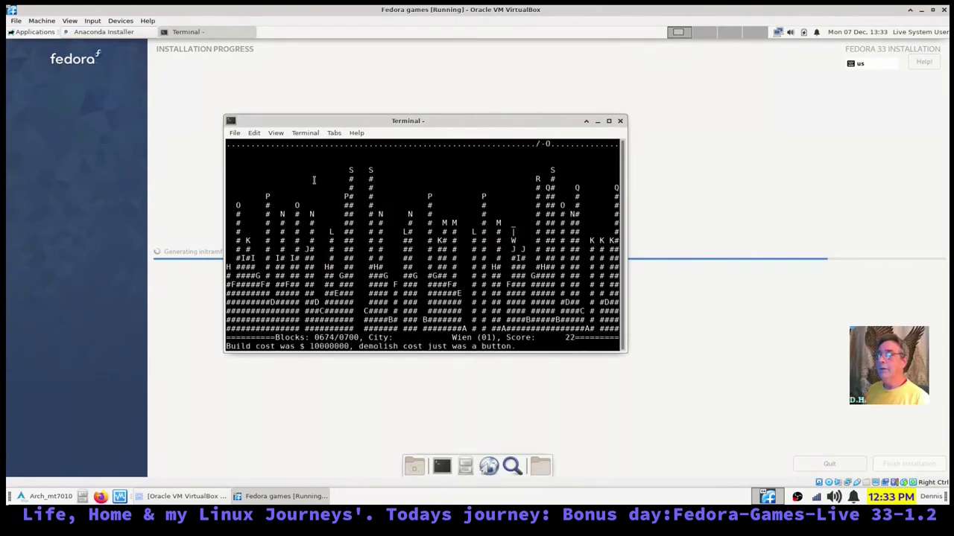
key(space)
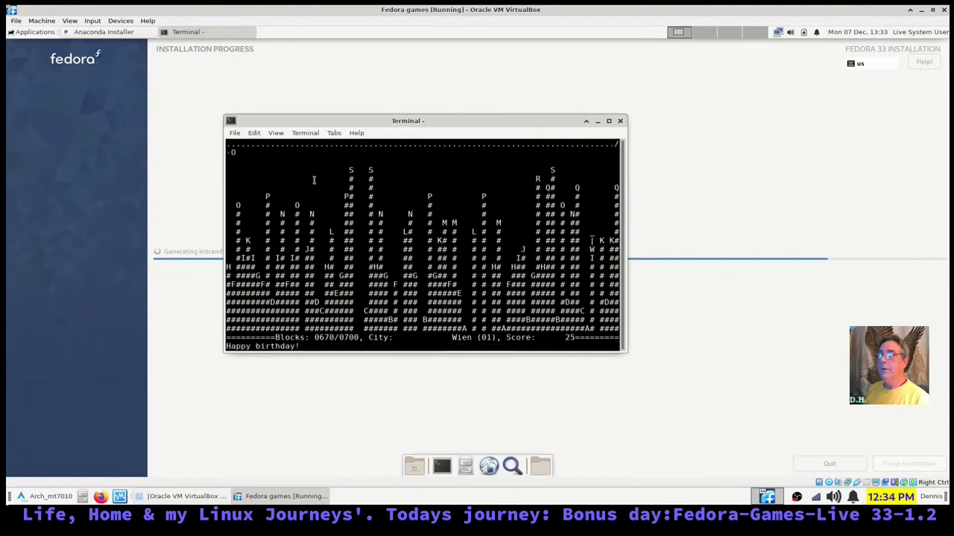
- Keep bombing the remaining buildings to end the round, then answer y to play again
key(space)
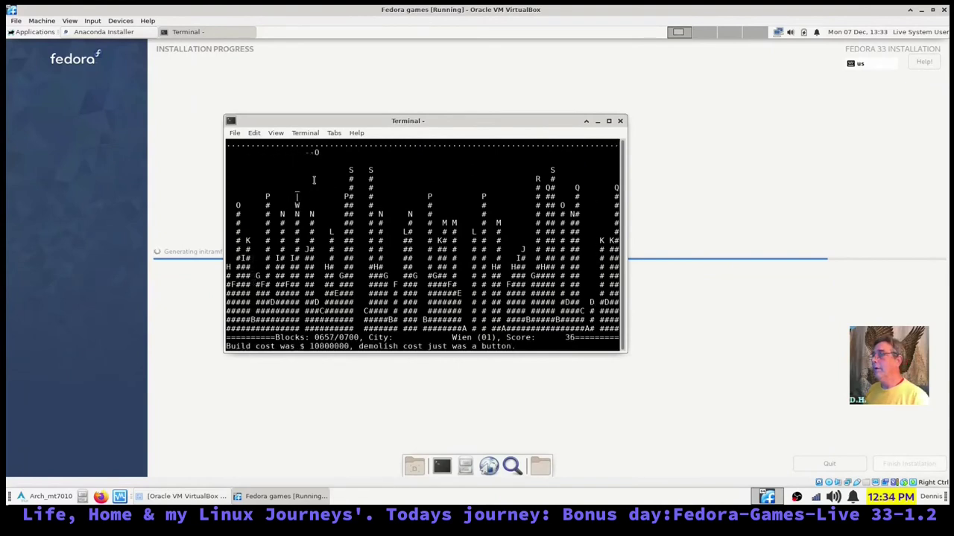
key(space)
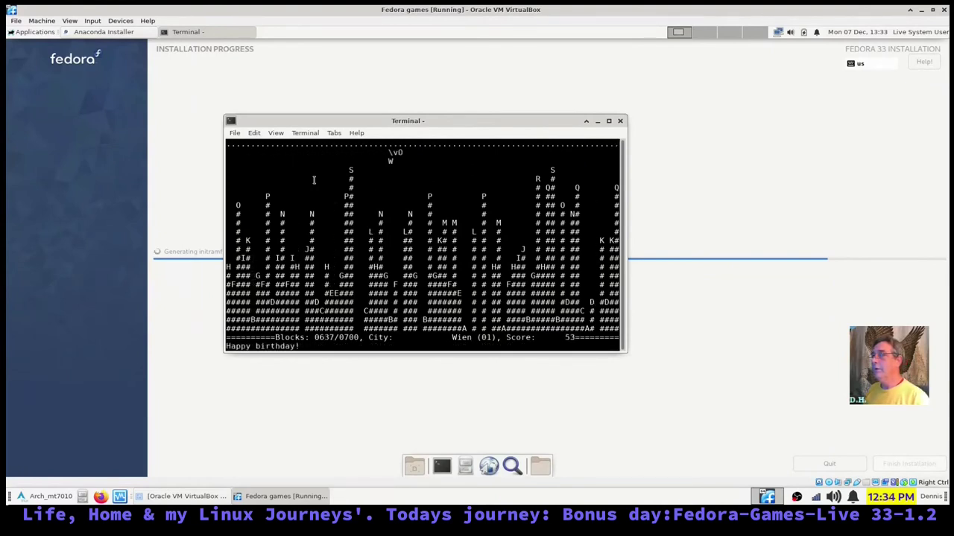
key(space)
key(space)
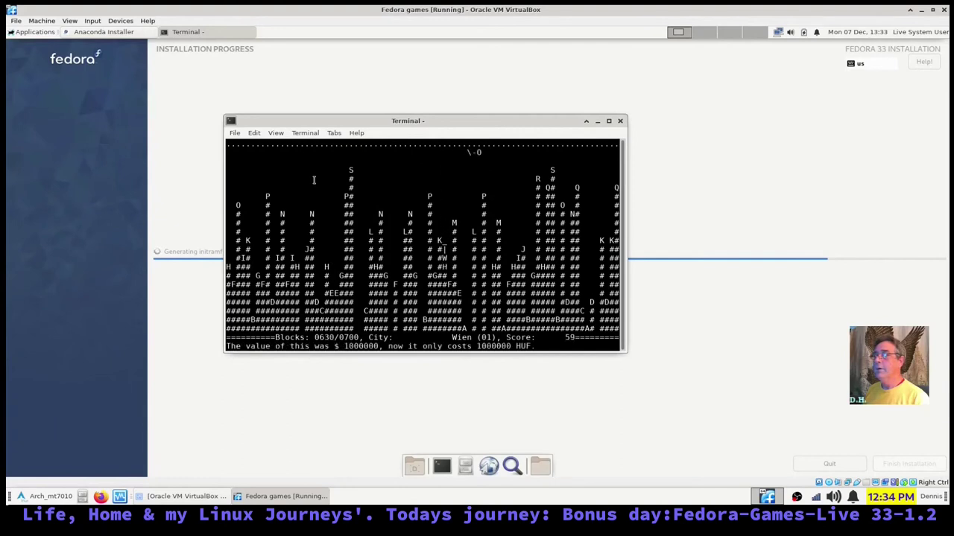
key(space)
key(space)
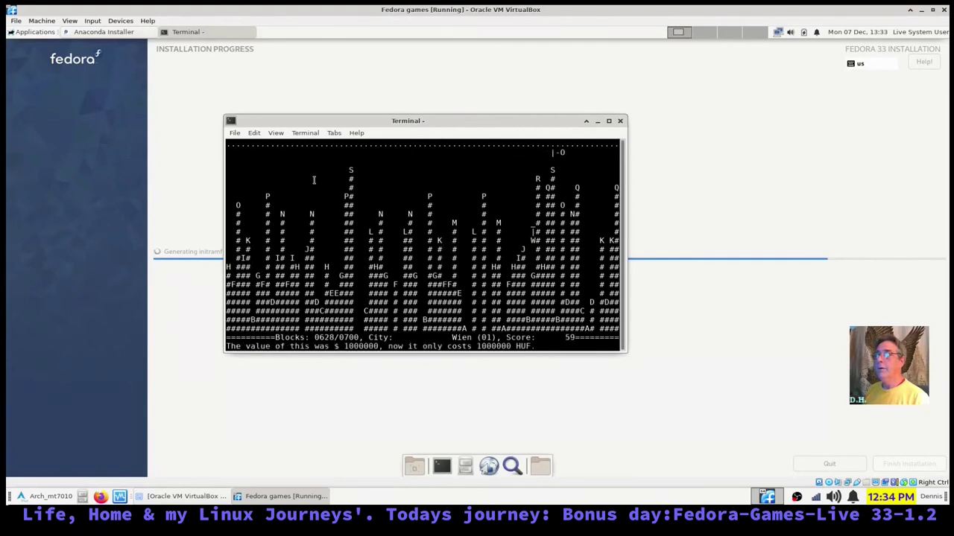
key(space)
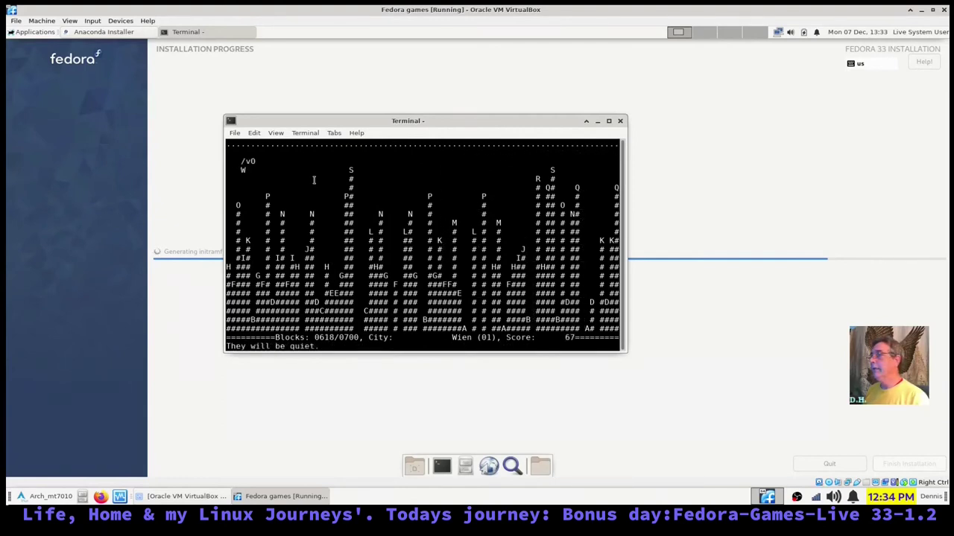
key(space)
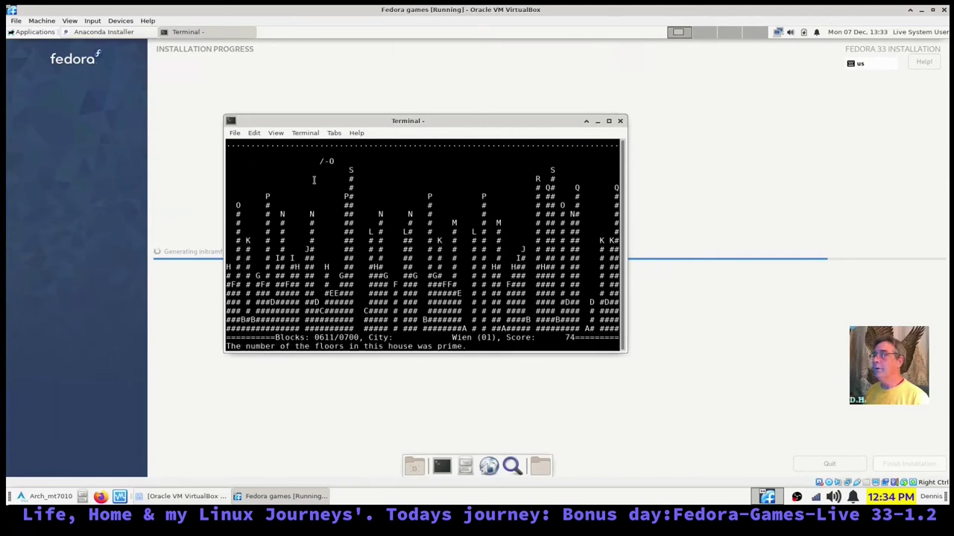
key(space)
key(space)
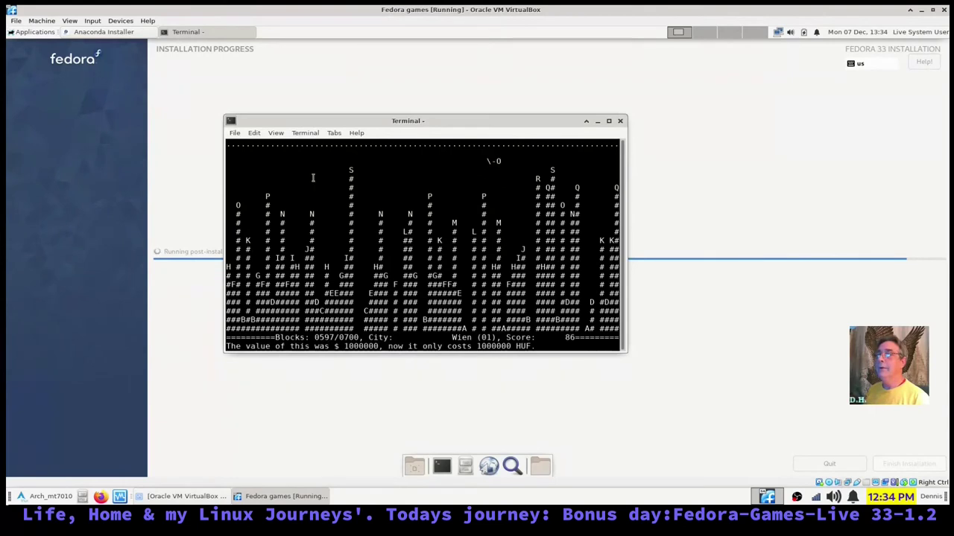
key(space)
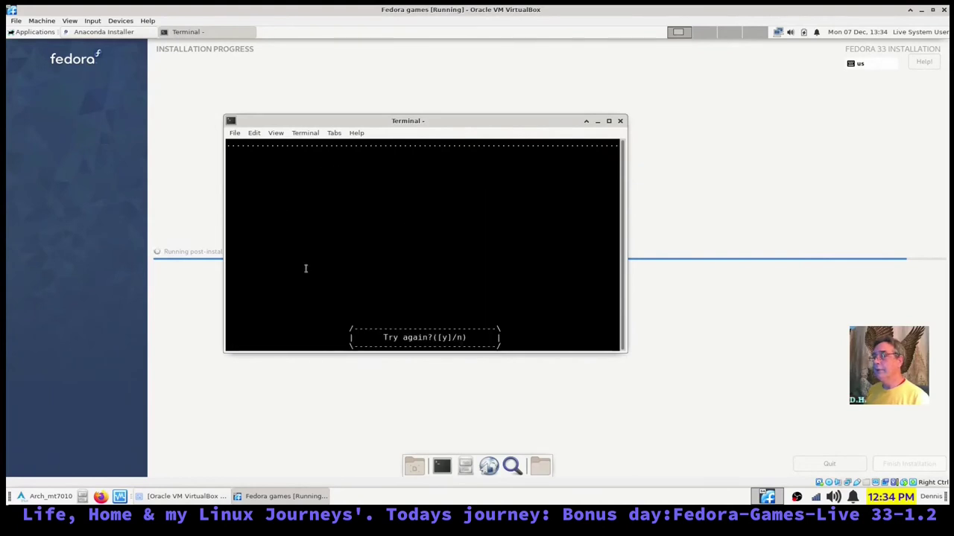
key(y)
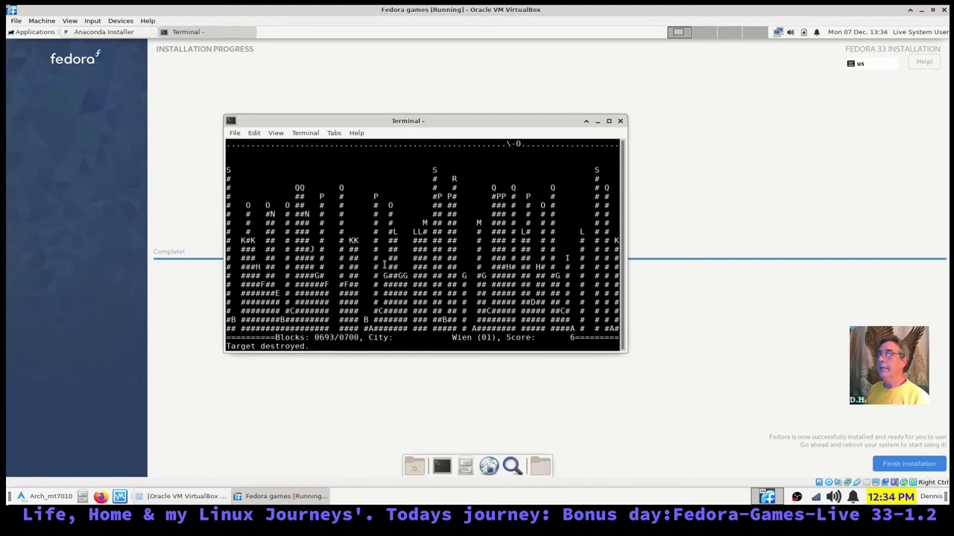
- Close Bombardier's terminal, switch the VM to full screen with Right Ctrl+F, and finish the installation
click(620, 122)
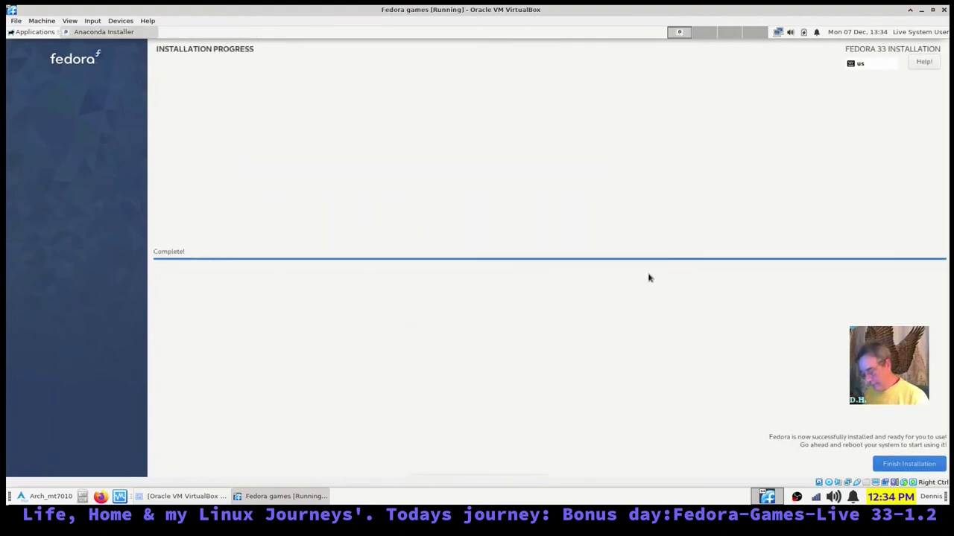
key(Control_R+f)
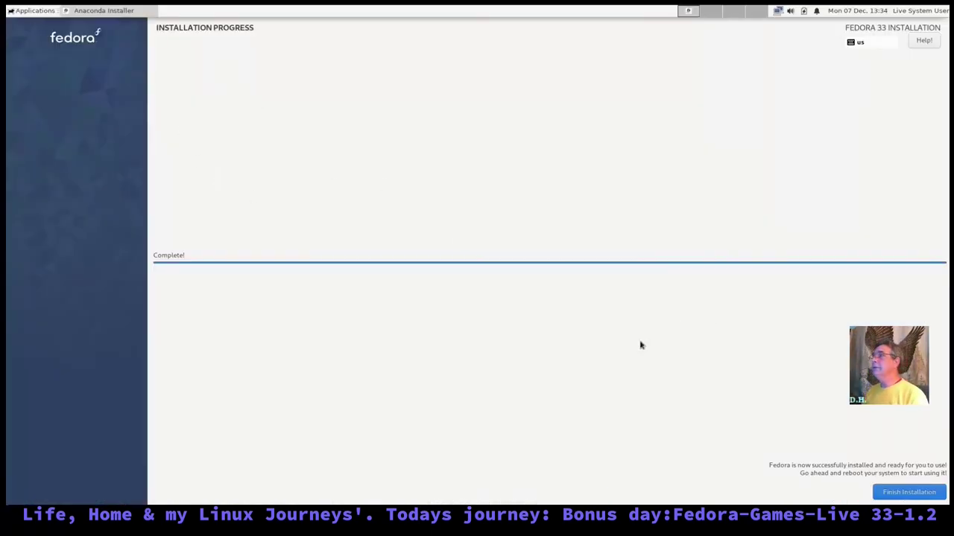
click(895, 498)
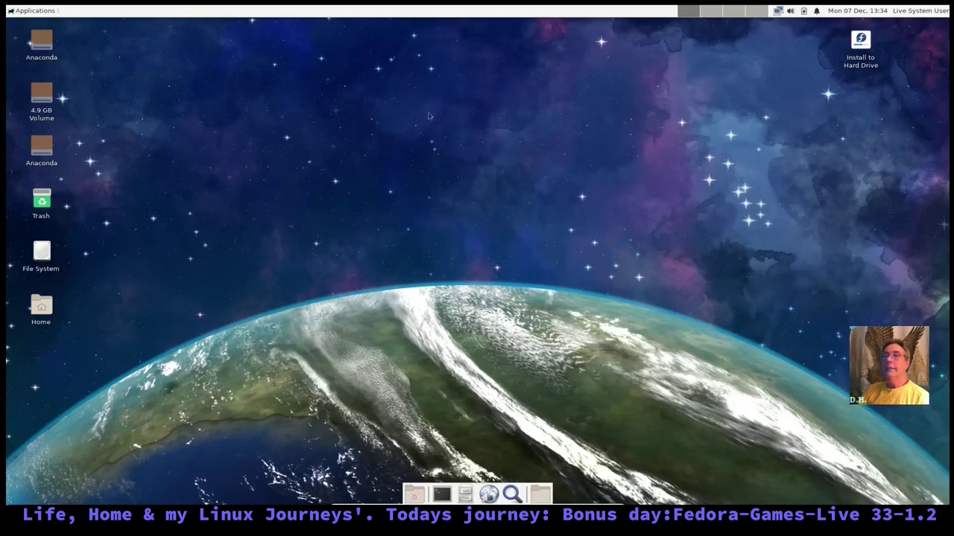
- Restart the live system via Applications > Log Out and boot the installed Fedora from GRUB
click(920, 11)
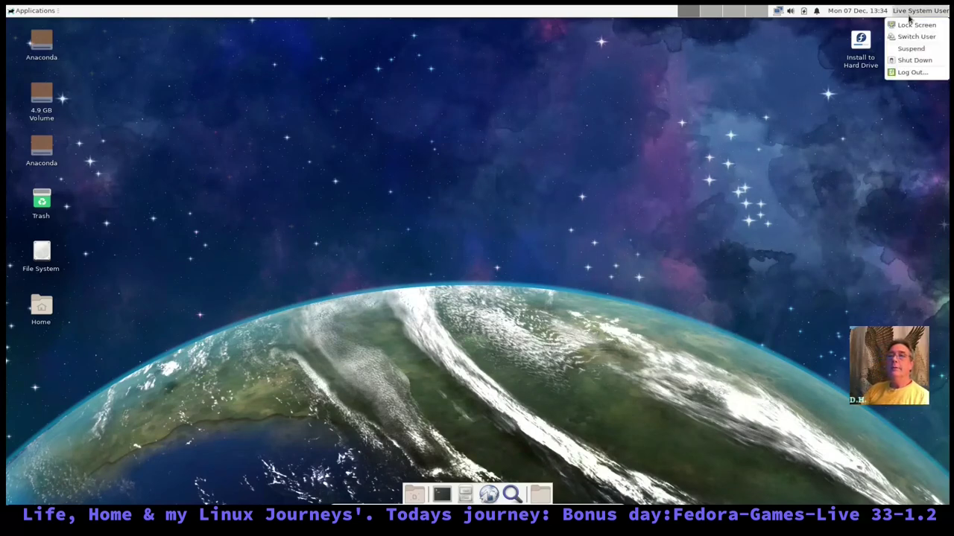
click(605, 35)
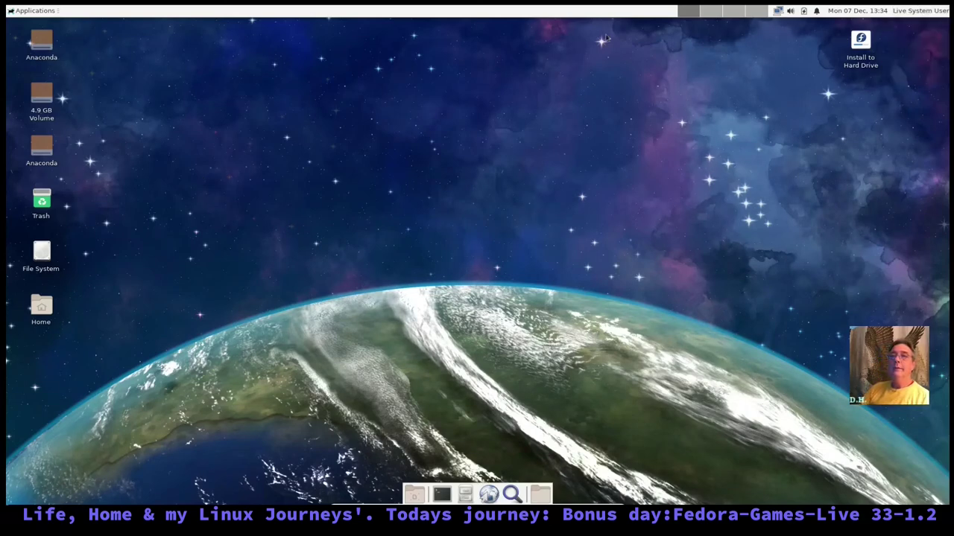
click(22, 11)
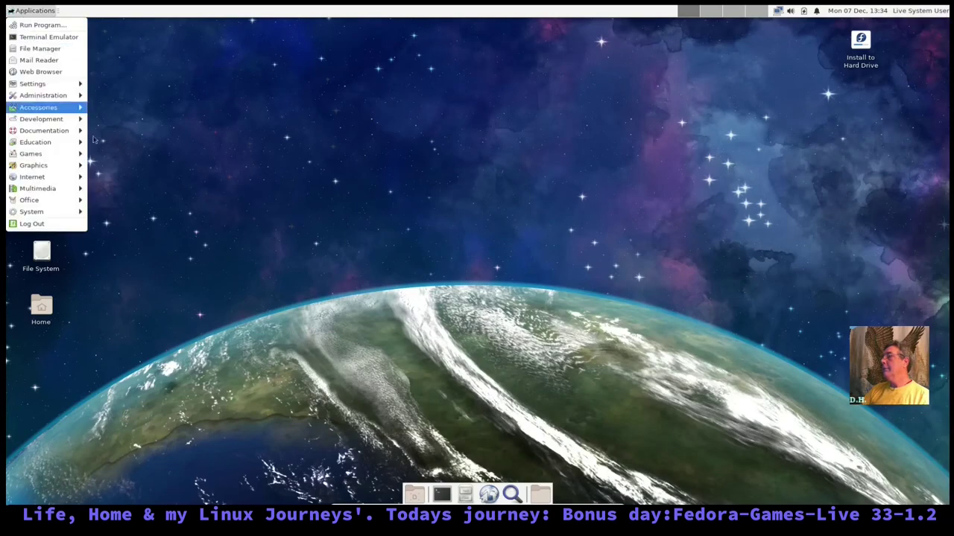
click(65, 227)
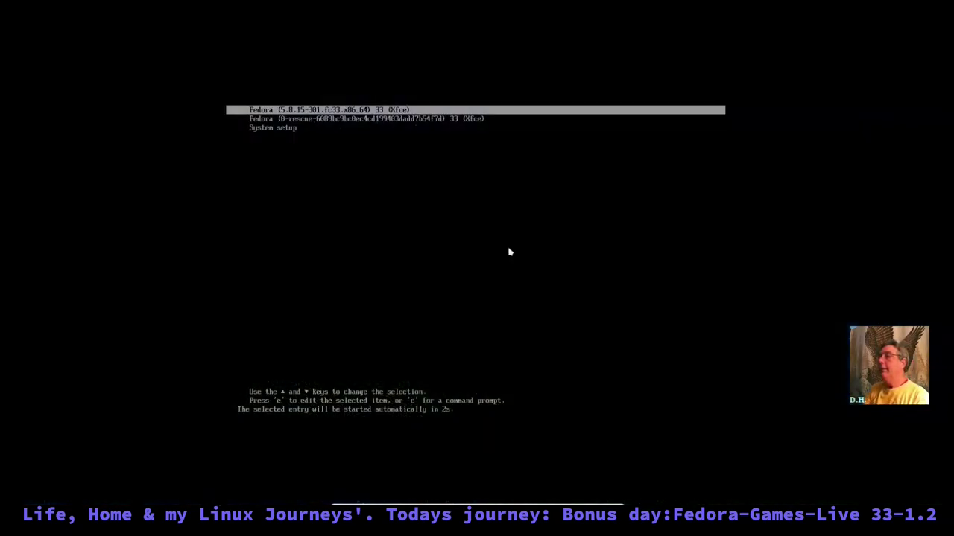
key(Return)
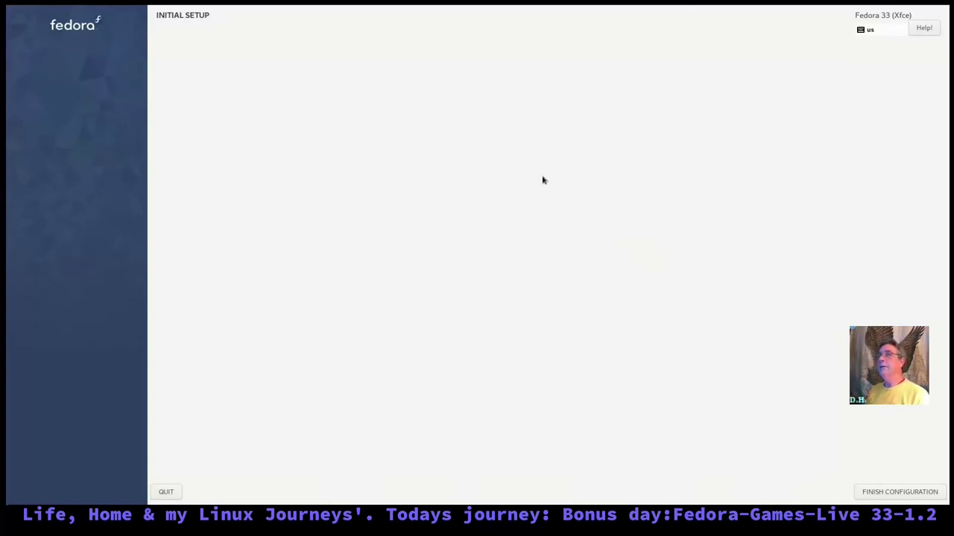
- Complete Initial Setup, then log in with the account password
click(876, 493)
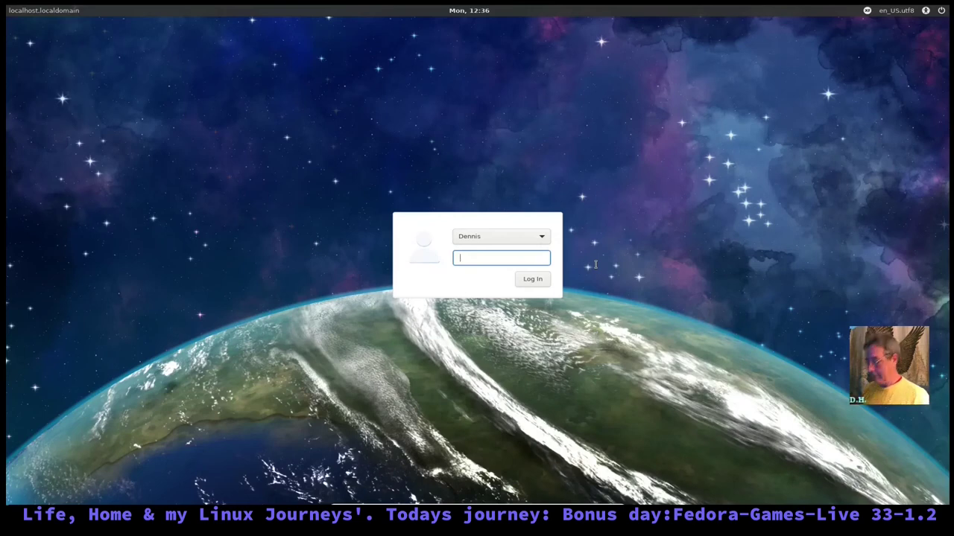
text(••)
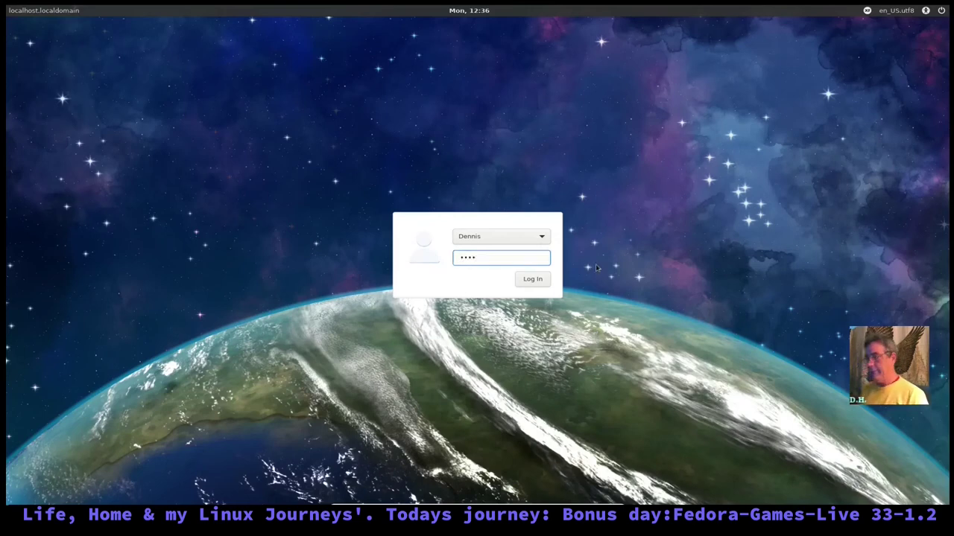
key(Return)
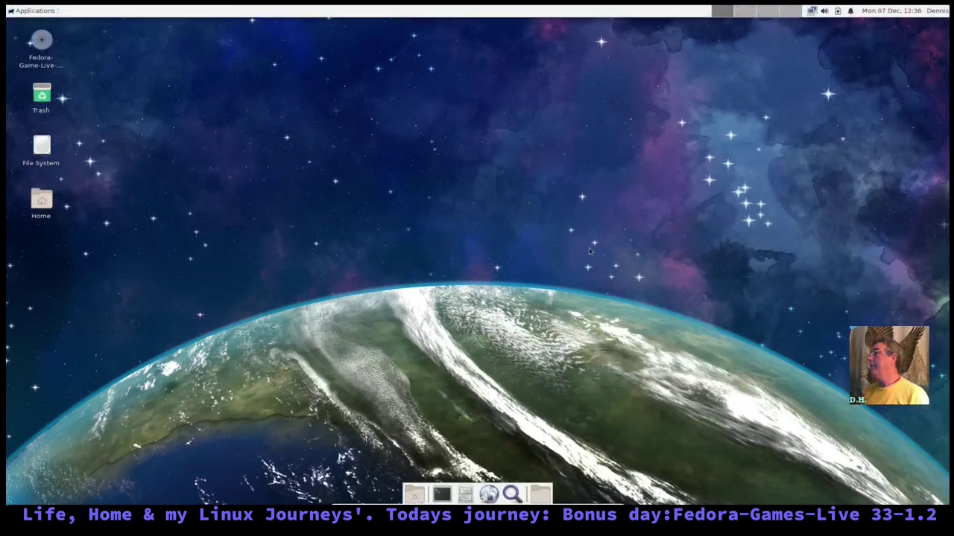
click(57, 67)
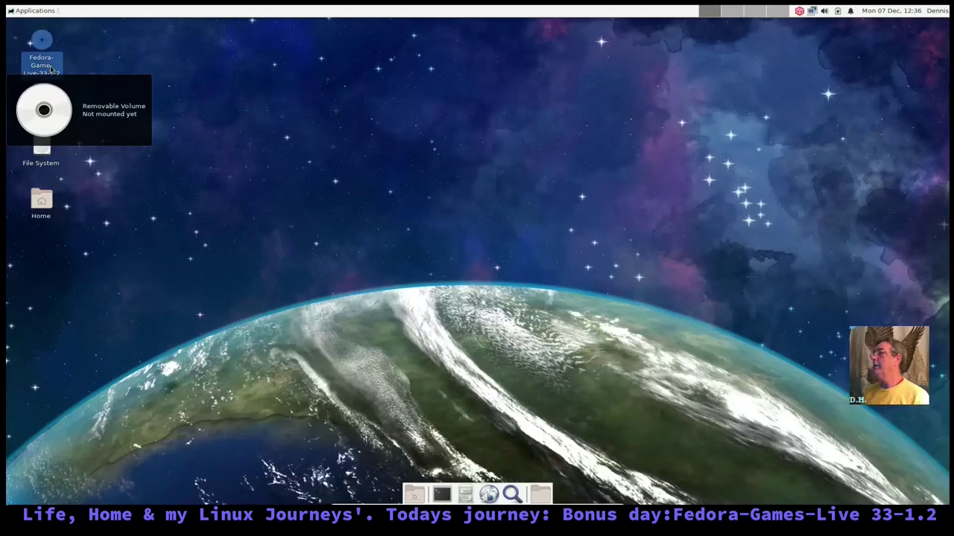
- Scroll through the full Applications > Games submenu of the installed system
click(22, 15)
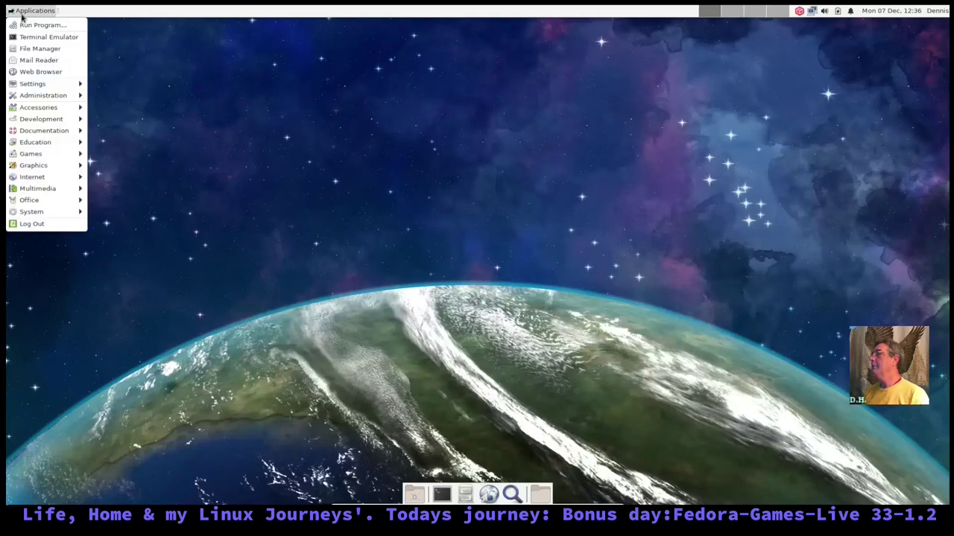
mouse_move(52, 155)
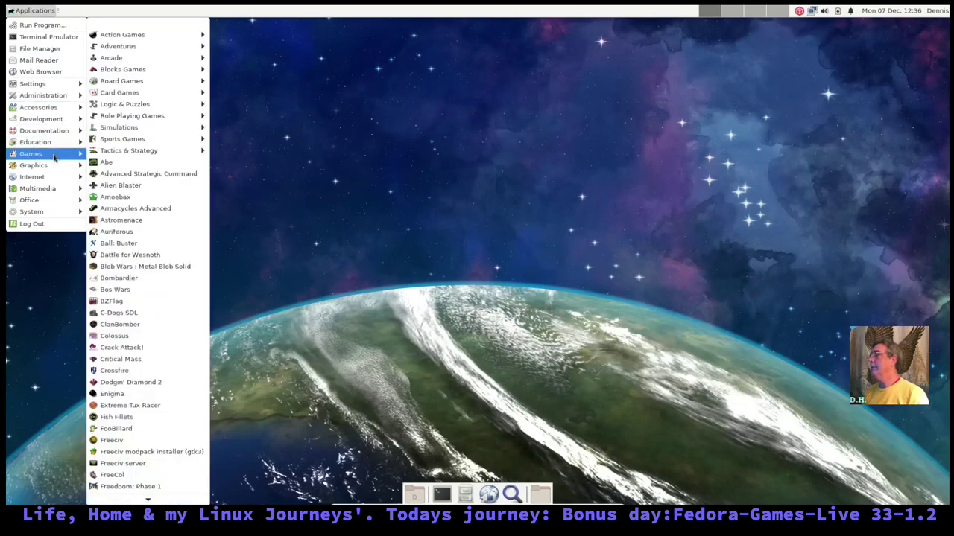
mouse_move(53, 170)
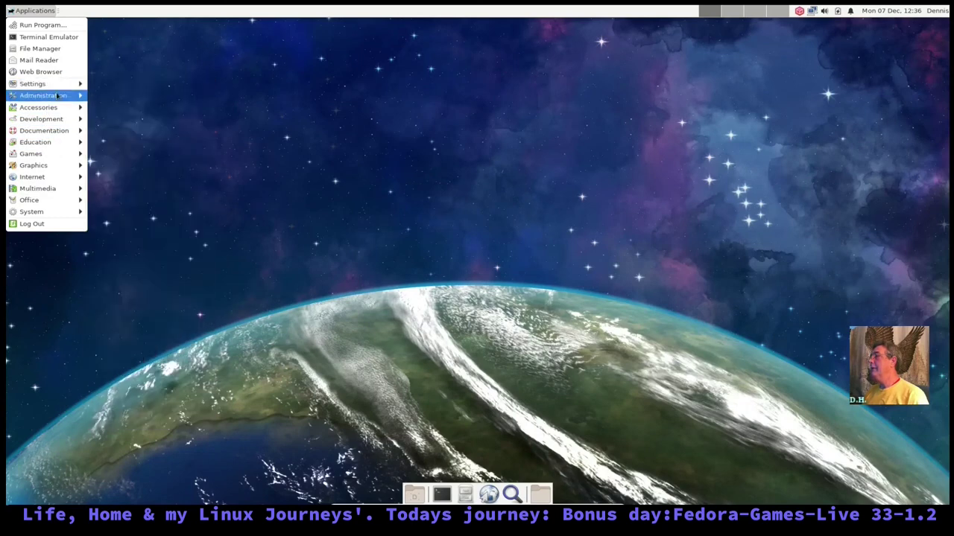
mouse_move(44, 109)
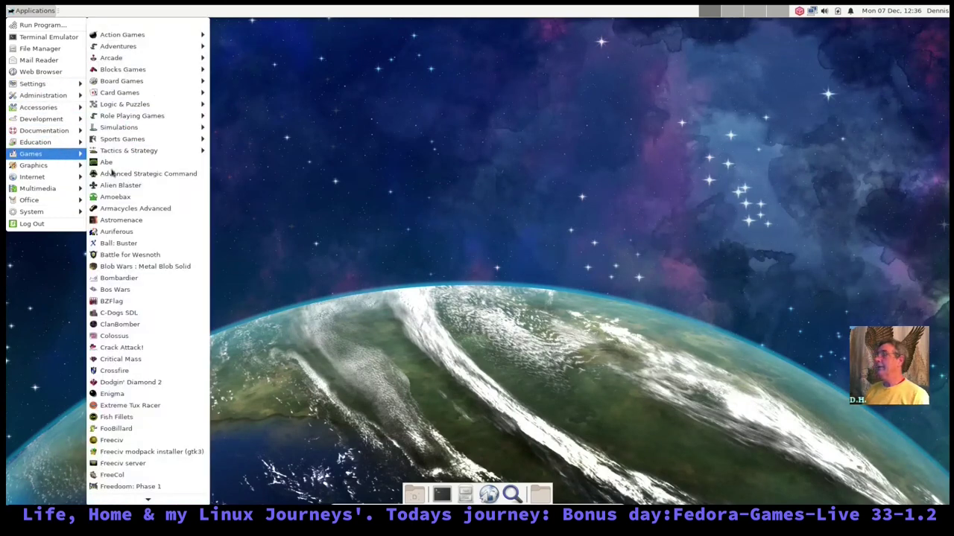
mouse_move(144, 128)
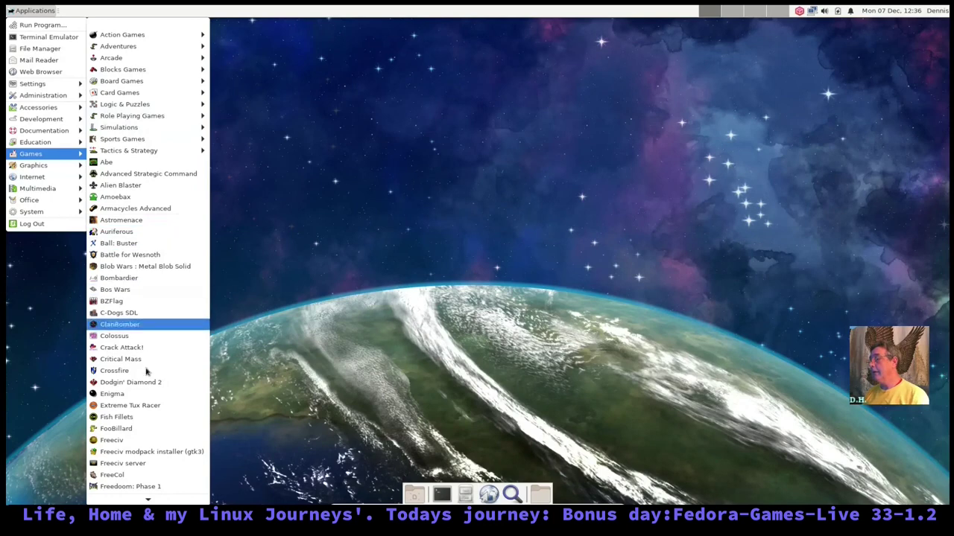
scroll(160, 307, down, 2)
scroll(156, 298, down, 6)
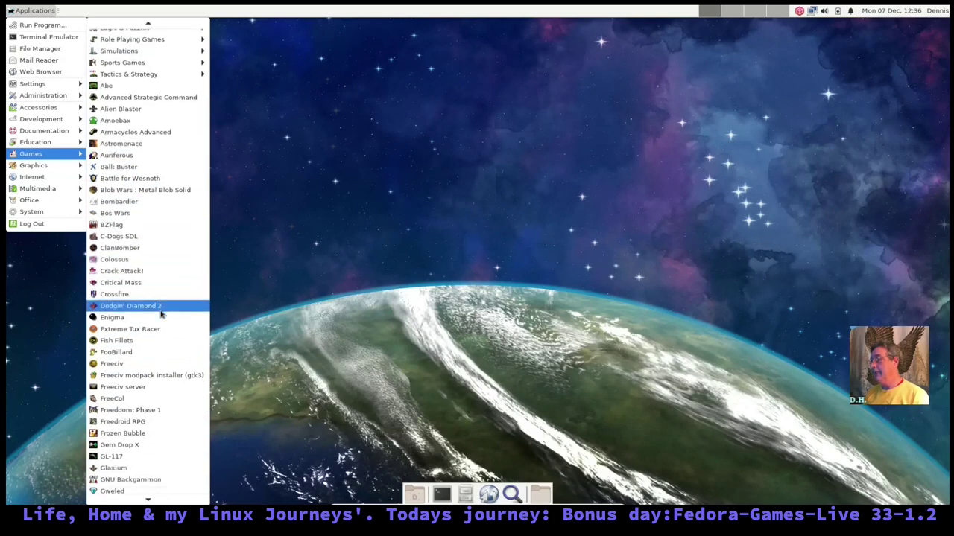
scroll(149, 283, down, 2)
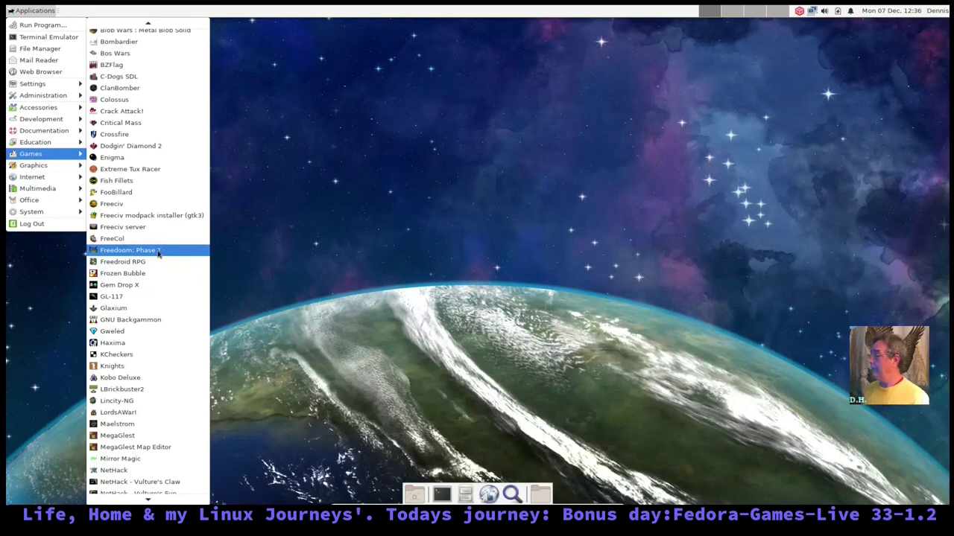
scroll(166, 290, down, 5)
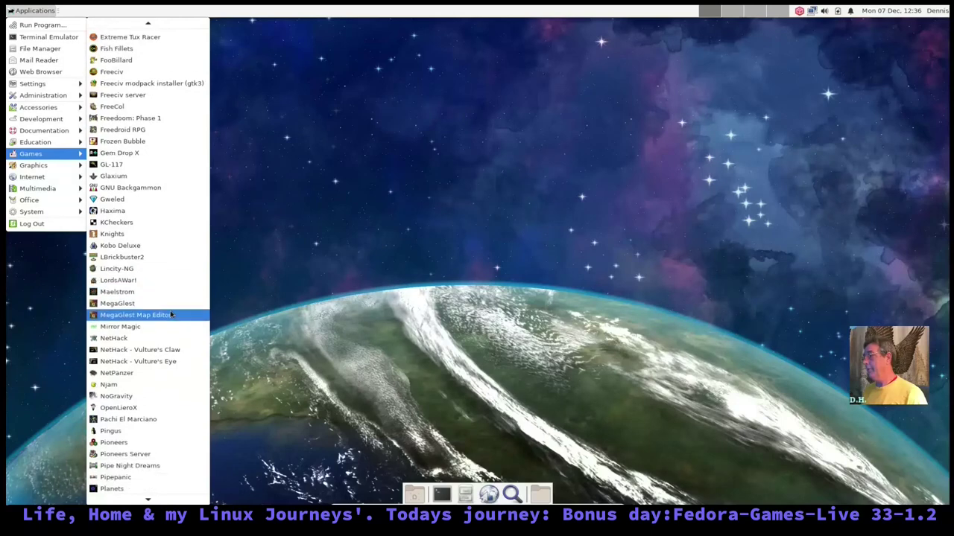
scroll(170, 316, down, 5)
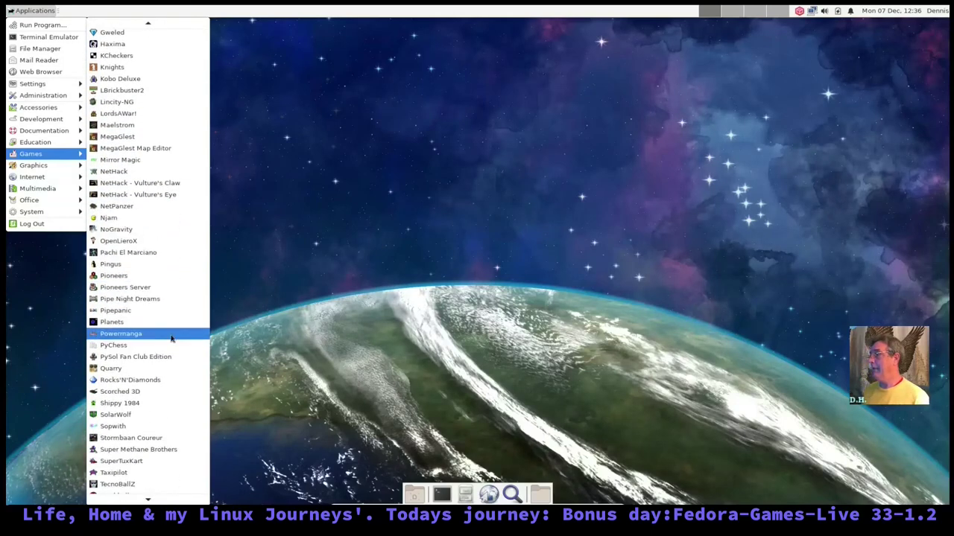
scroll(170, 335, down, 5)
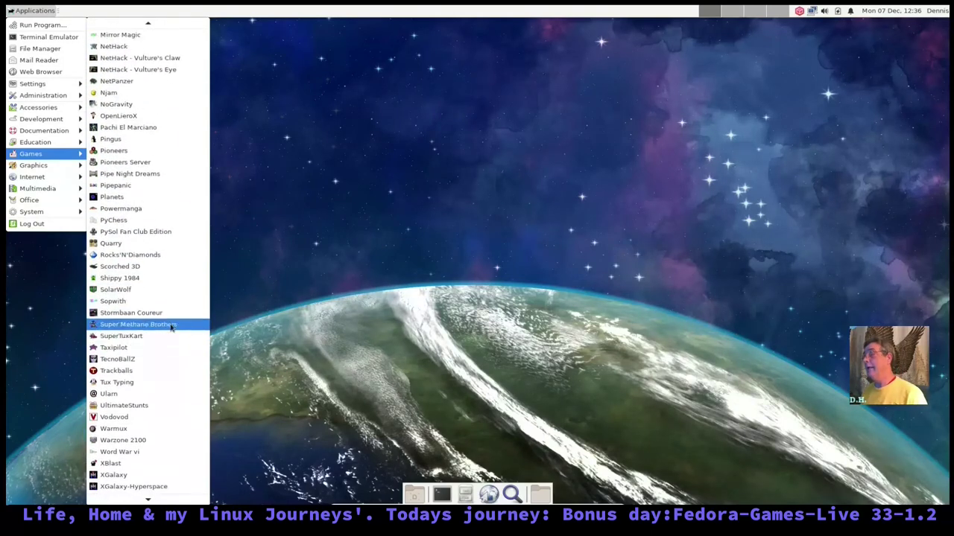
scroll(171, 328, down, 1)
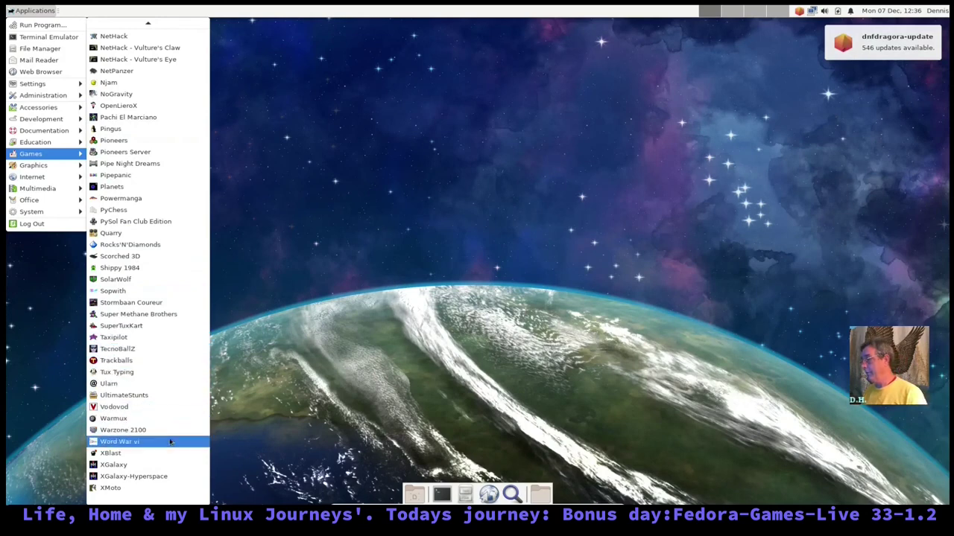
scroll(149, 365, up, 5)
scroll(109, 142, up, 18)
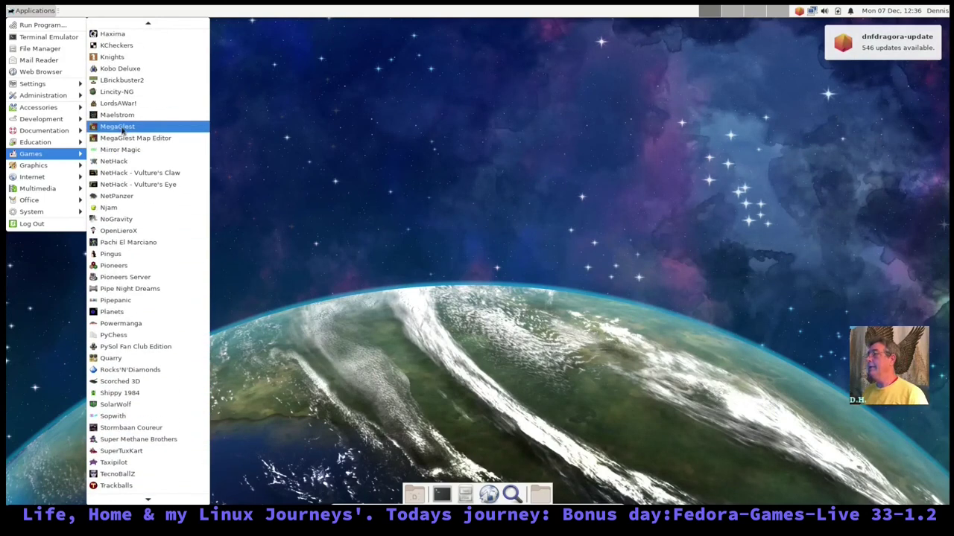
scroll(137, 140, up, 17)
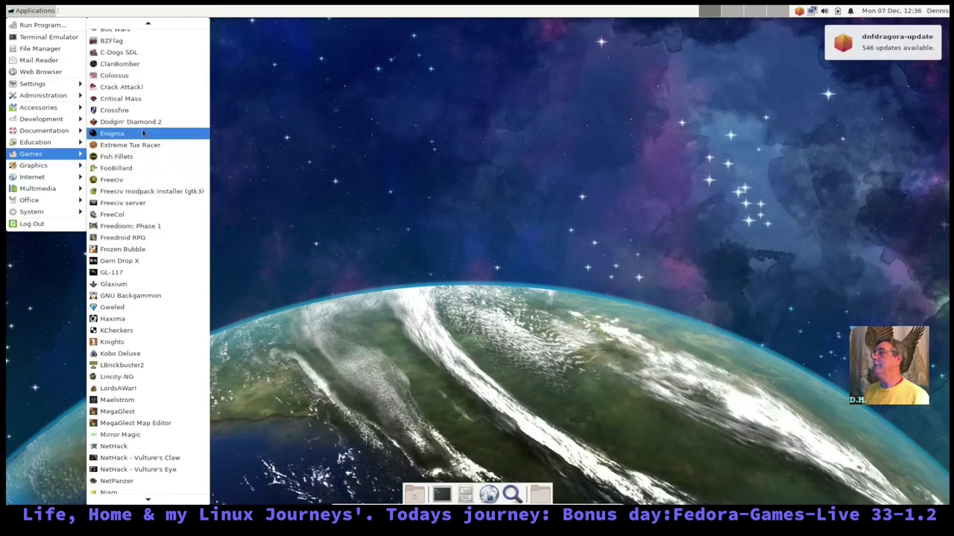
scroll(168, 139, up, 4)
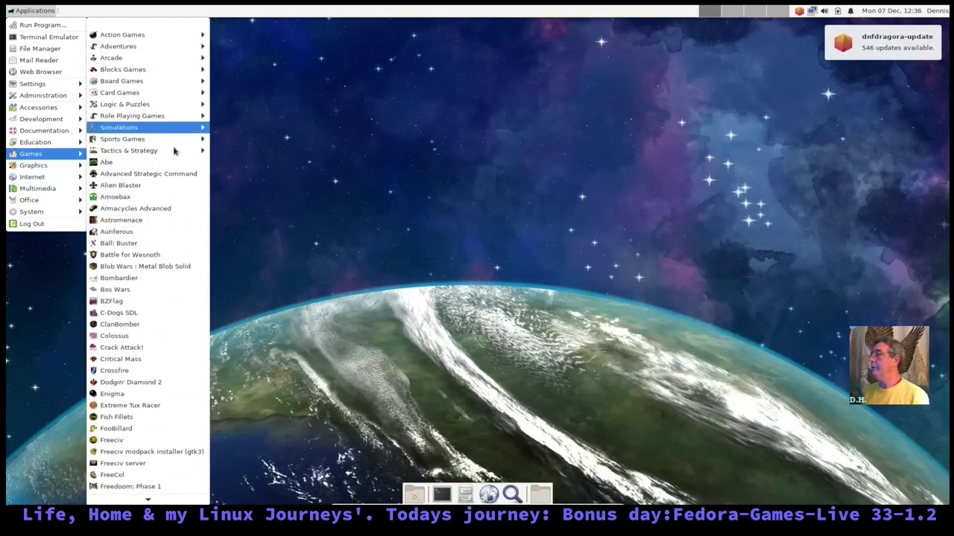
- Close and reopen the Applications menu to show the Games list with Abe, Amoebax and Battle for Wesnoth
mouse_move(153, 71)
click(393, 172)
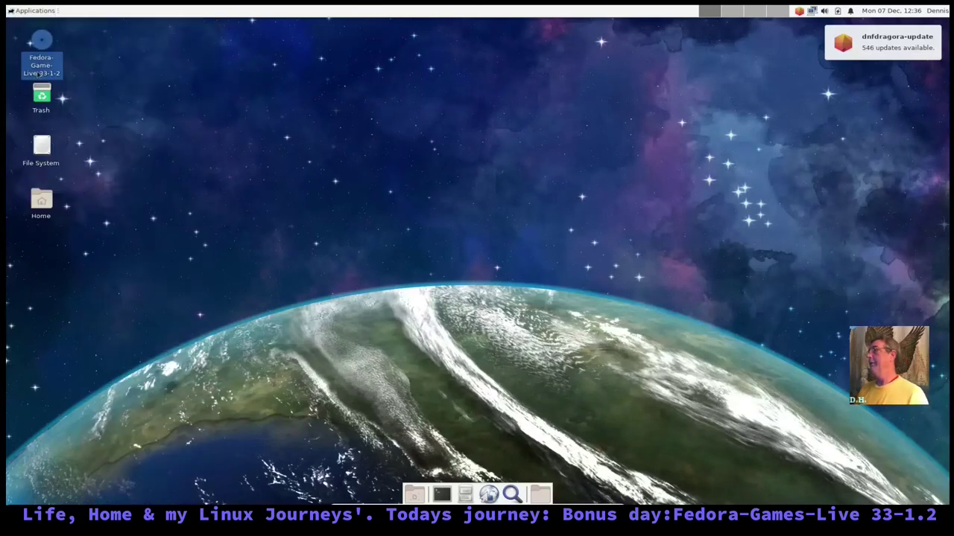
click(29, 12)
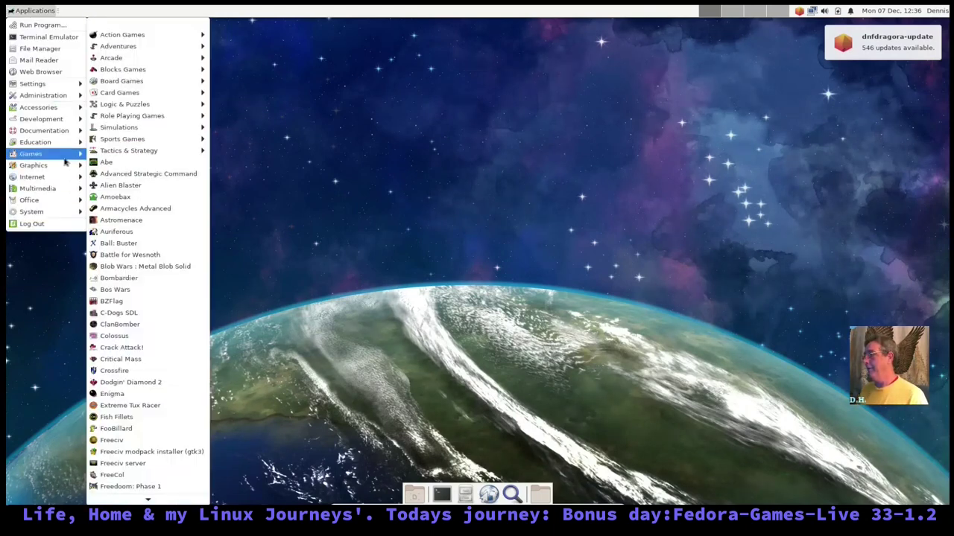
scroll(147, 170, down, 5)
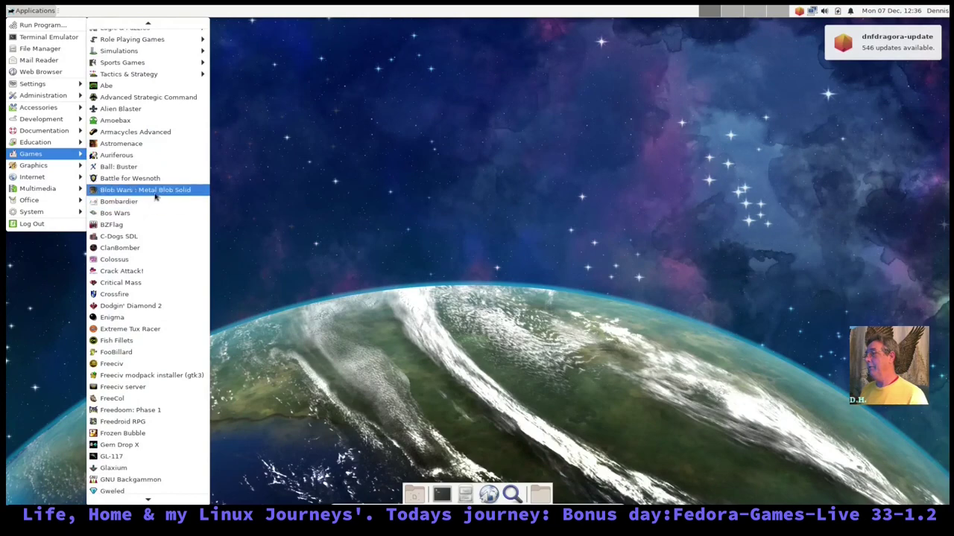
scroll(152, 187, down, 3)
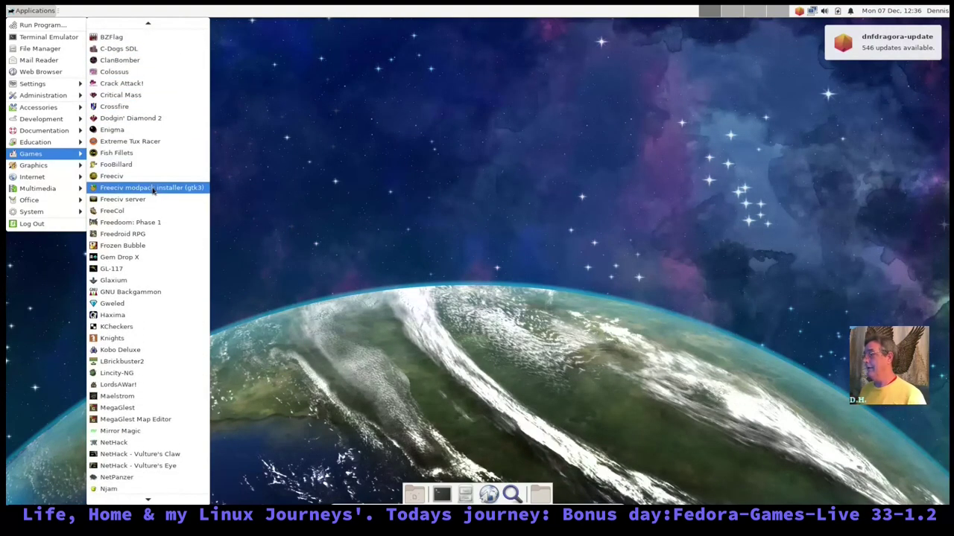
scroll(155, 188, up, 4)
scroll(153, 187, up, 5)
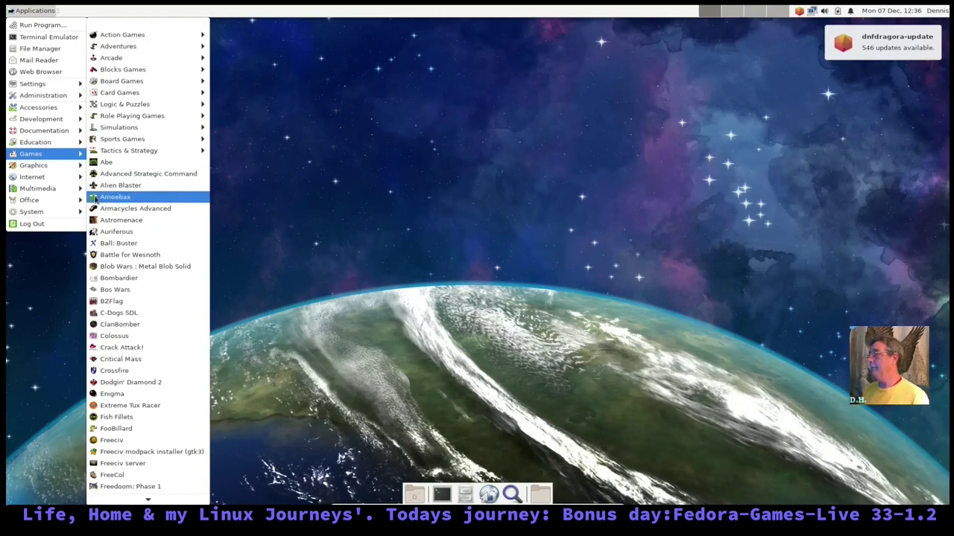
- Shut down the Fedora guest from Log Out, leaving full screen with Right Ctrl+F first
click(52, 224)
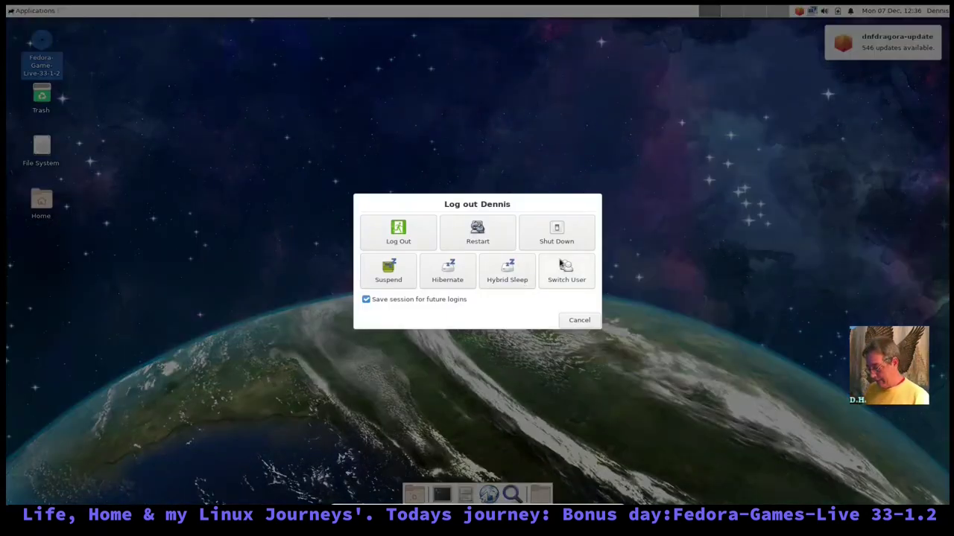
key(Control_R+f)
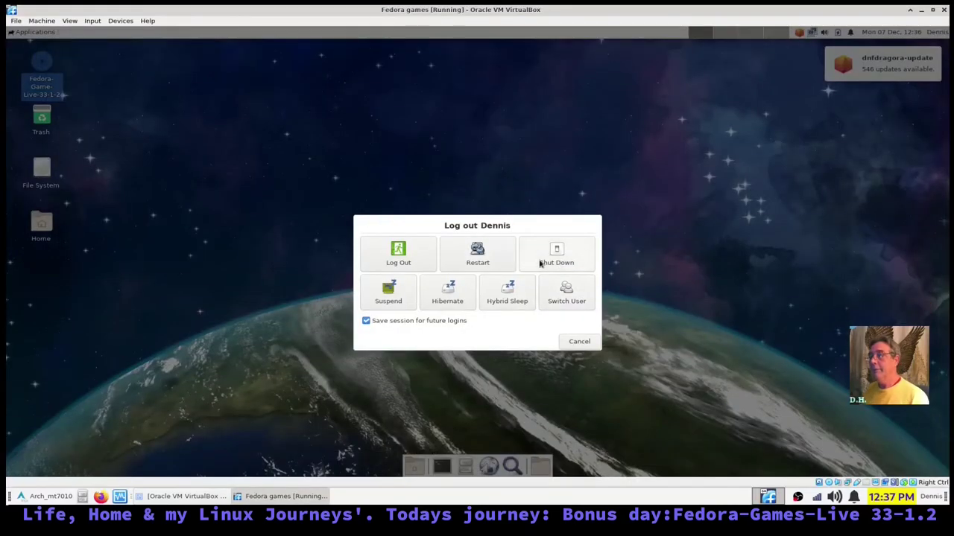
click(564, 258)
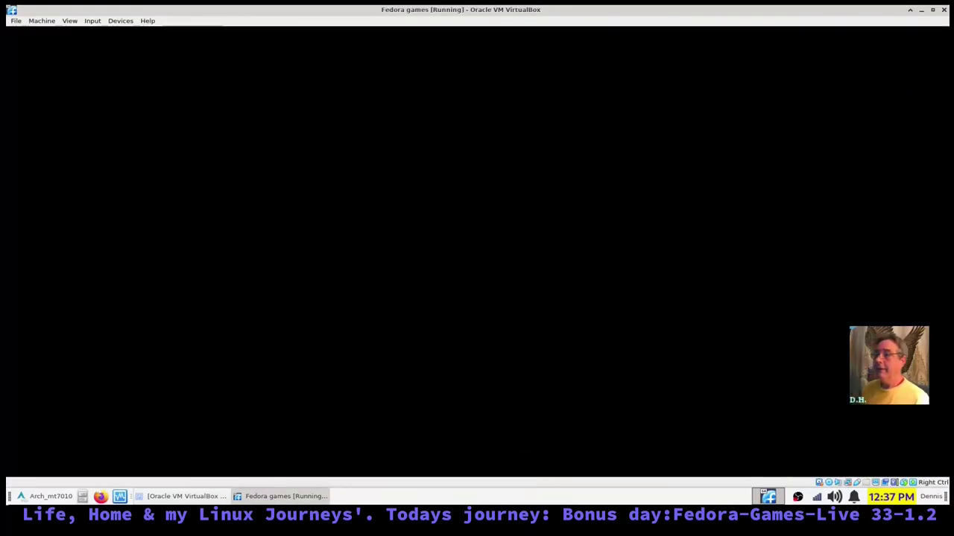